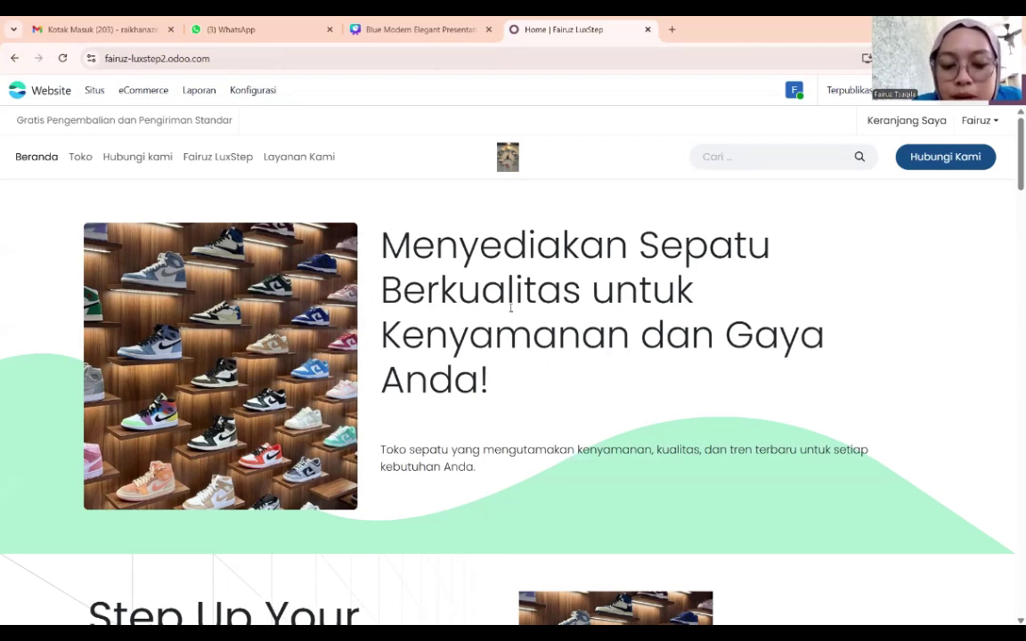
Look over the store's home page and open the Toko product catalogue.
scroll(510, 293, down, 2)
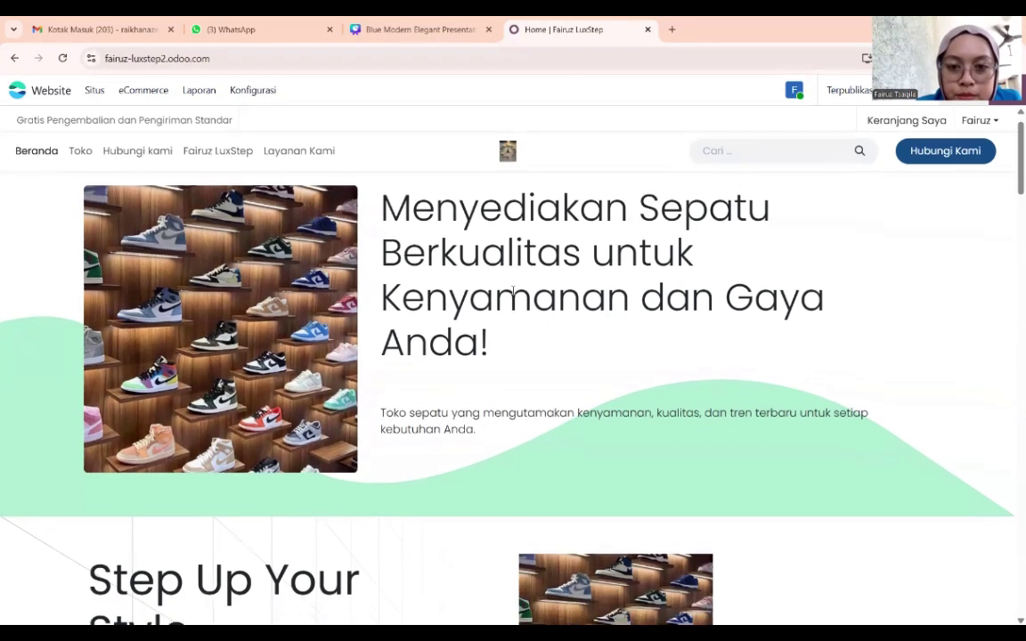
scroll(512, 294, down, 5)
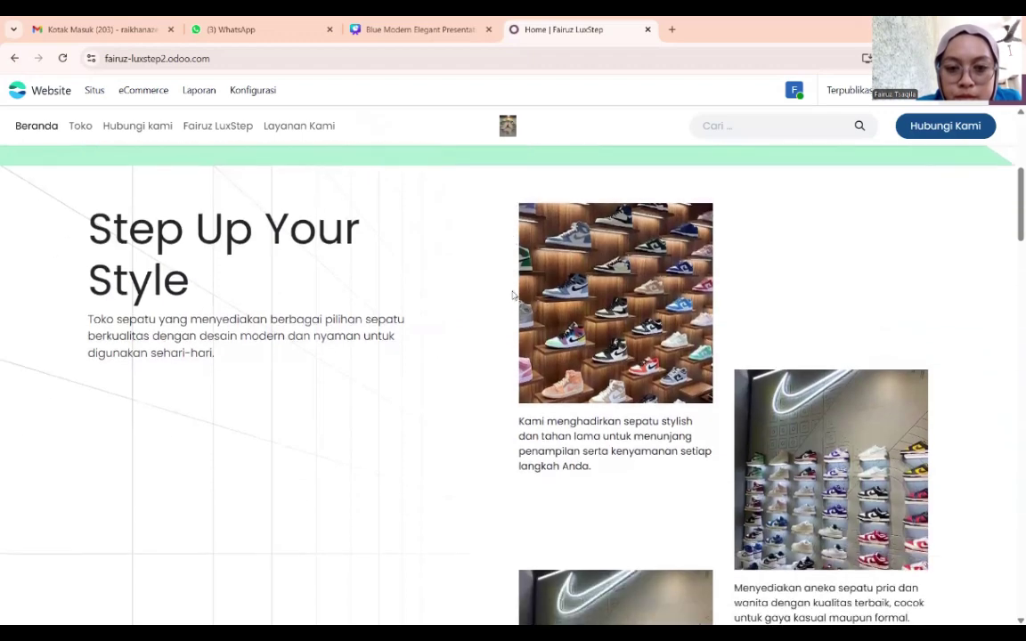
scroll(512, 295, up, 3)
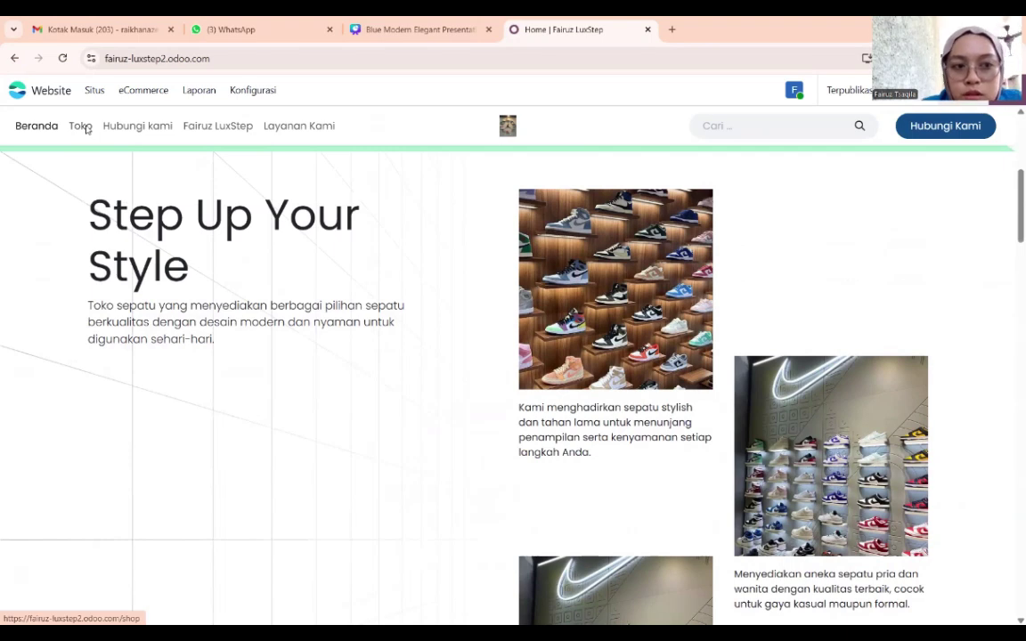
click(80, 125)
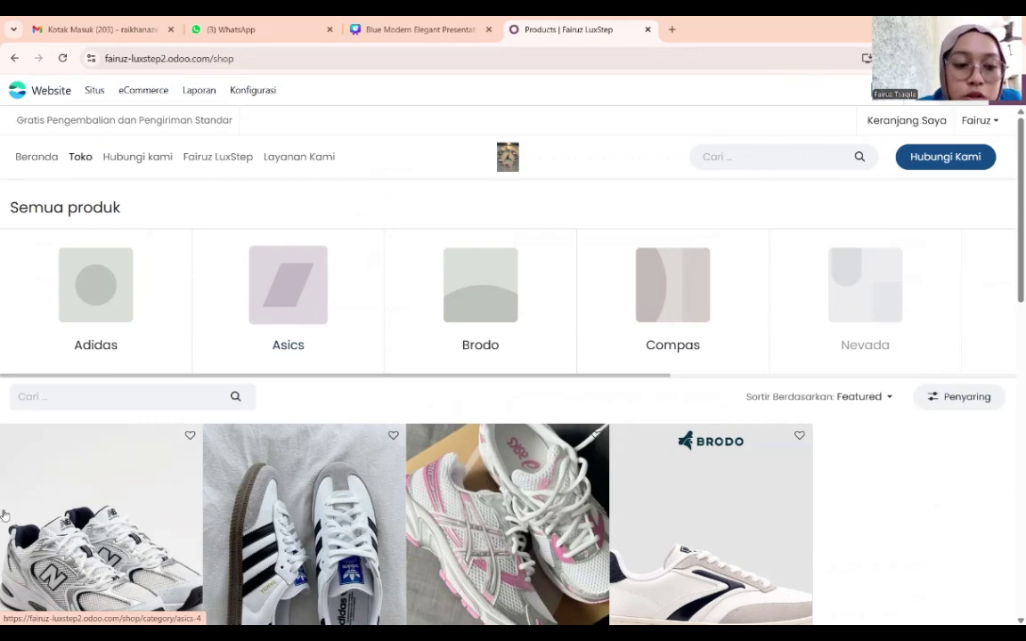
Add the Adidas Samba to the shopping cart and remove it again on the cart page.
scroll(242, 579, down, 2)
mouse_move(223, 467)
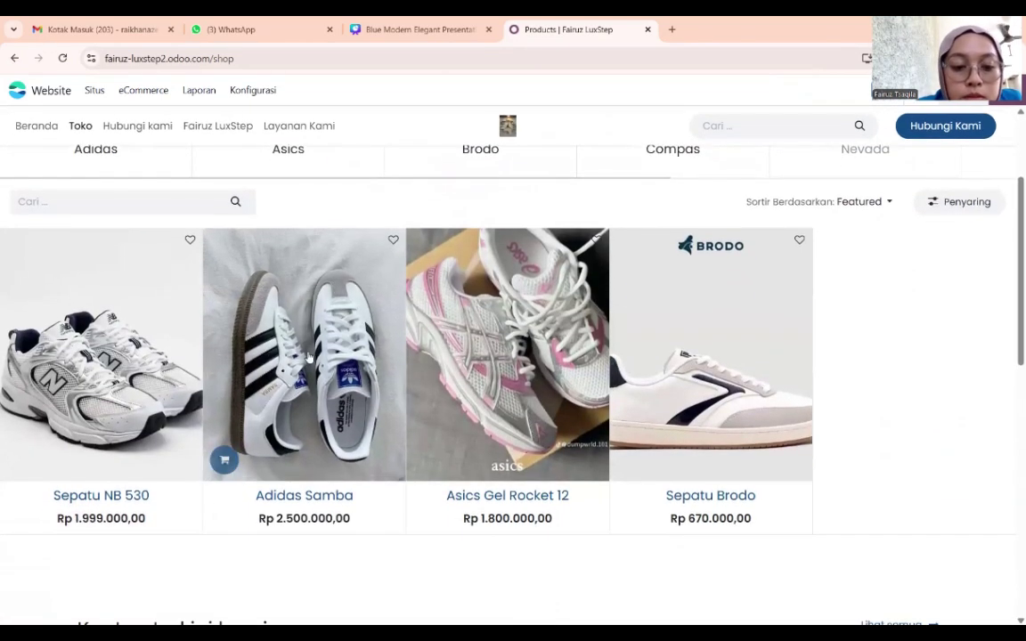
click(223, 463)
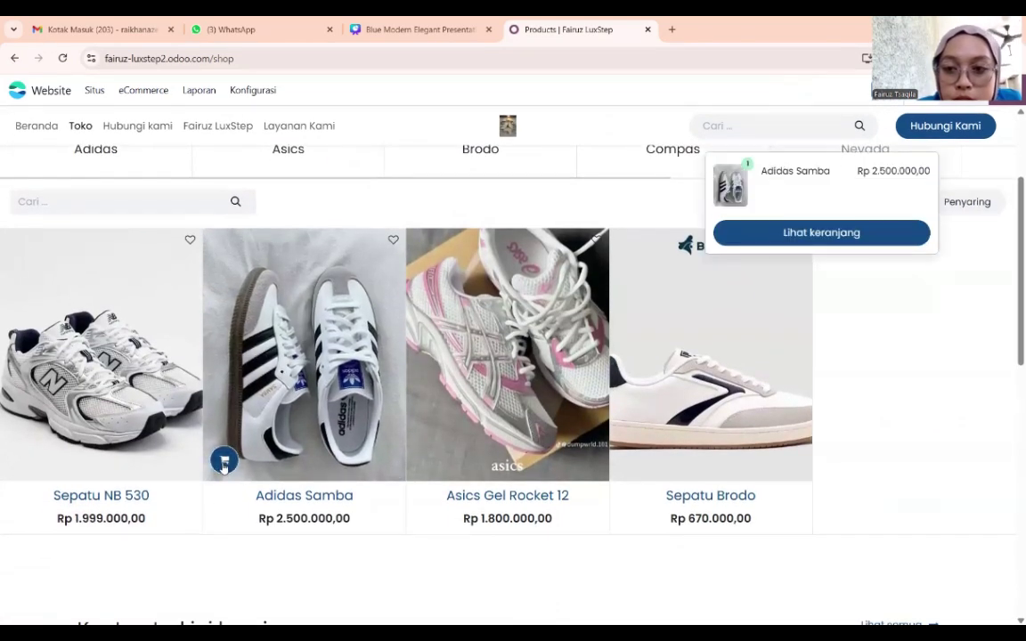
click(797, 233)
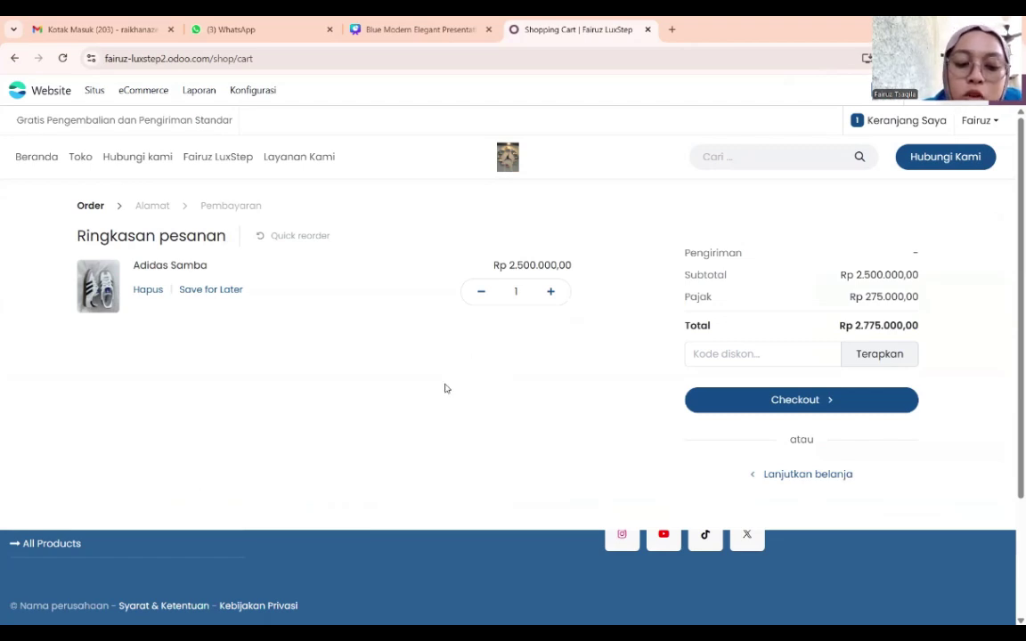
click(481, 291)
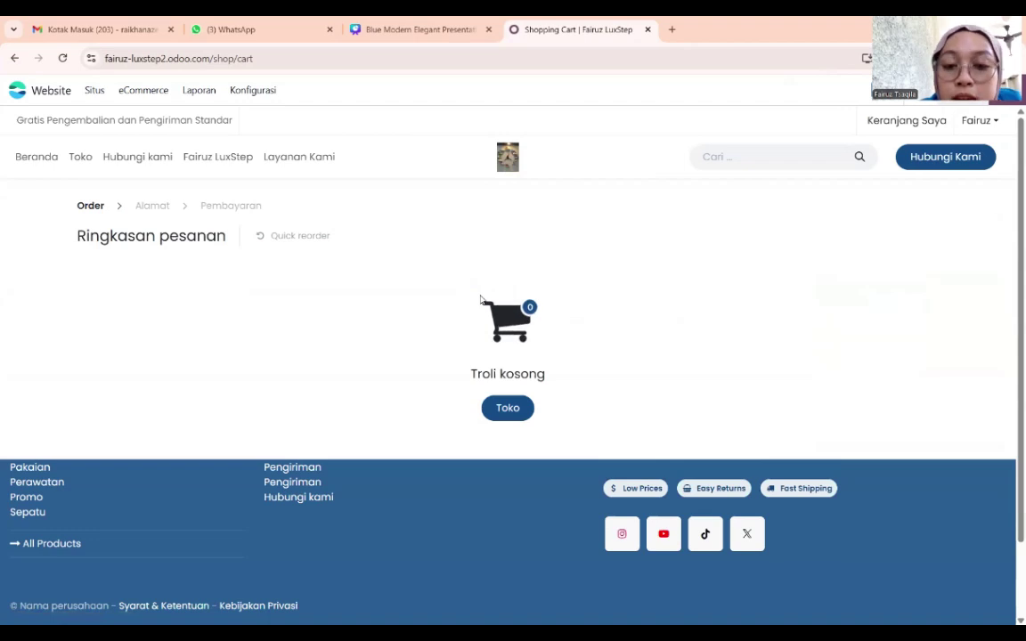
Return to the shop, add the Adidas Samba to the wishlist and remove it again on the wishlist page.
click(522, 417)
scroll(350, 419, down, 1)
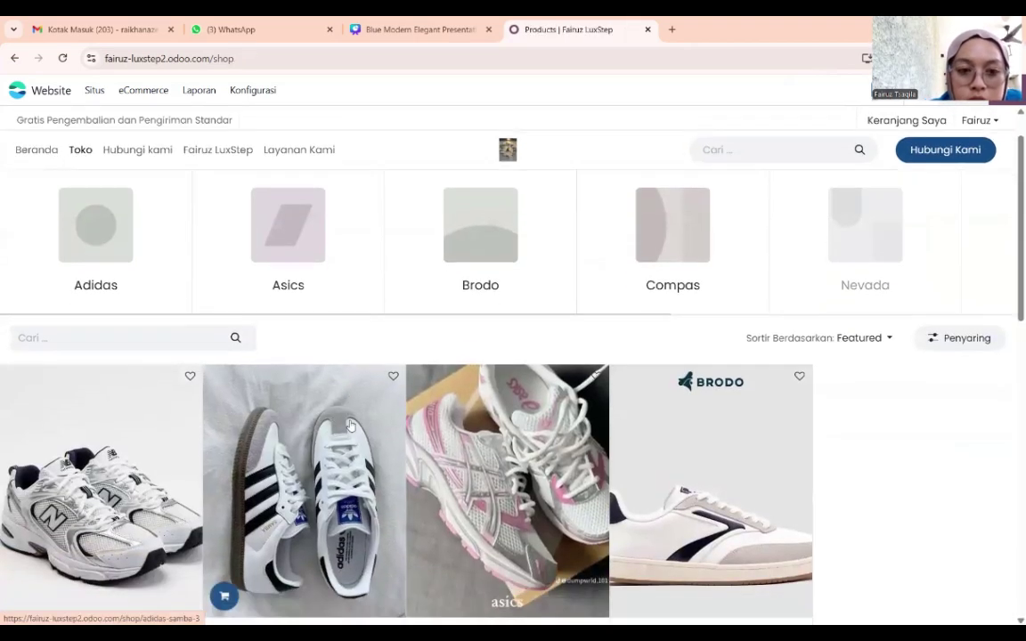
scroll(350, 425, up, 1)
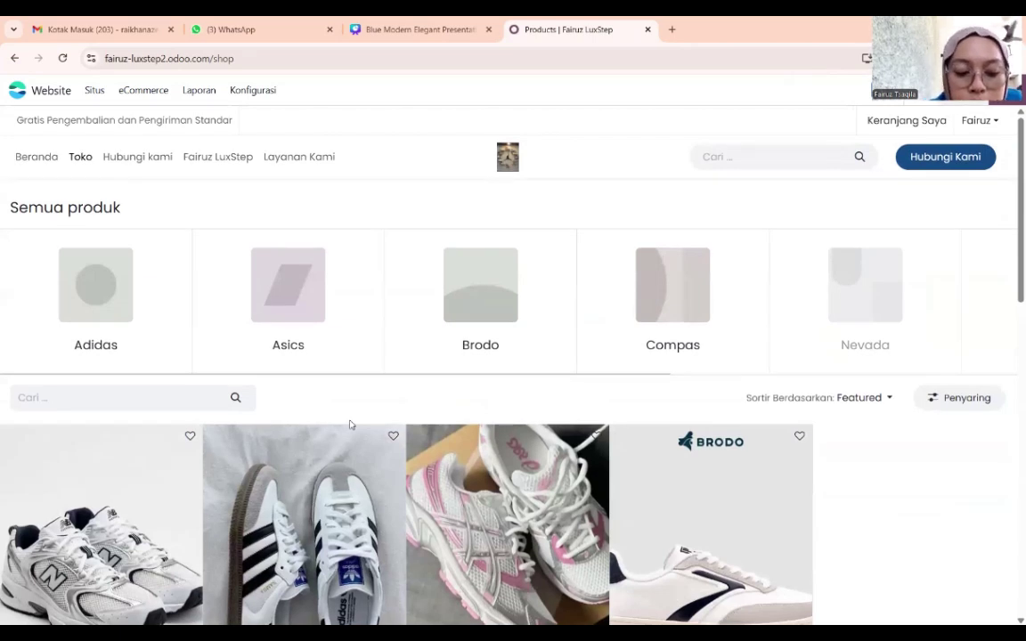
click(393, 436)
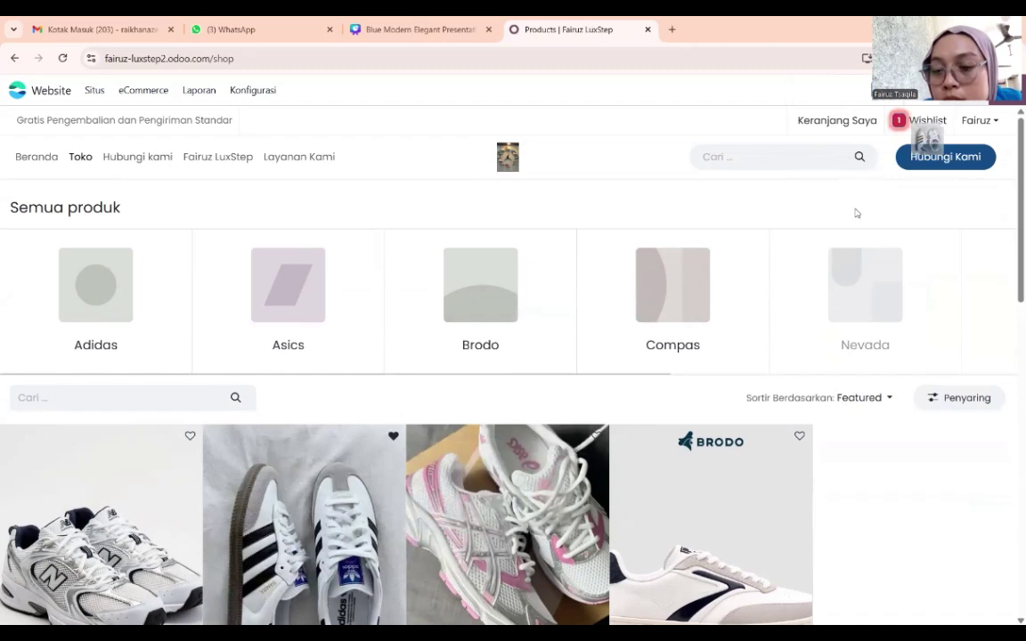
click(922, 122)
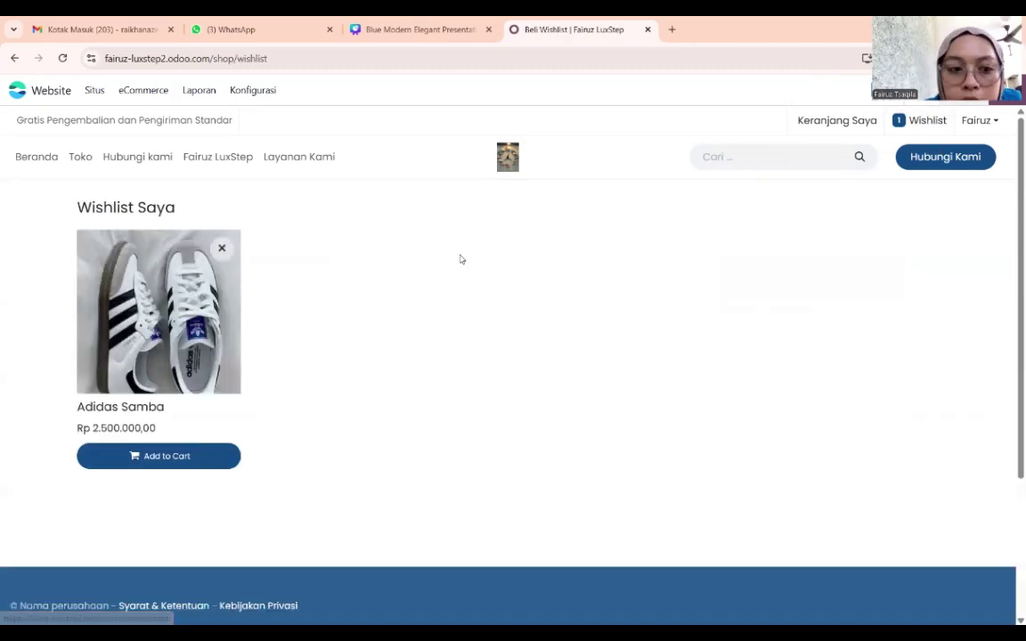
click(222, 250)
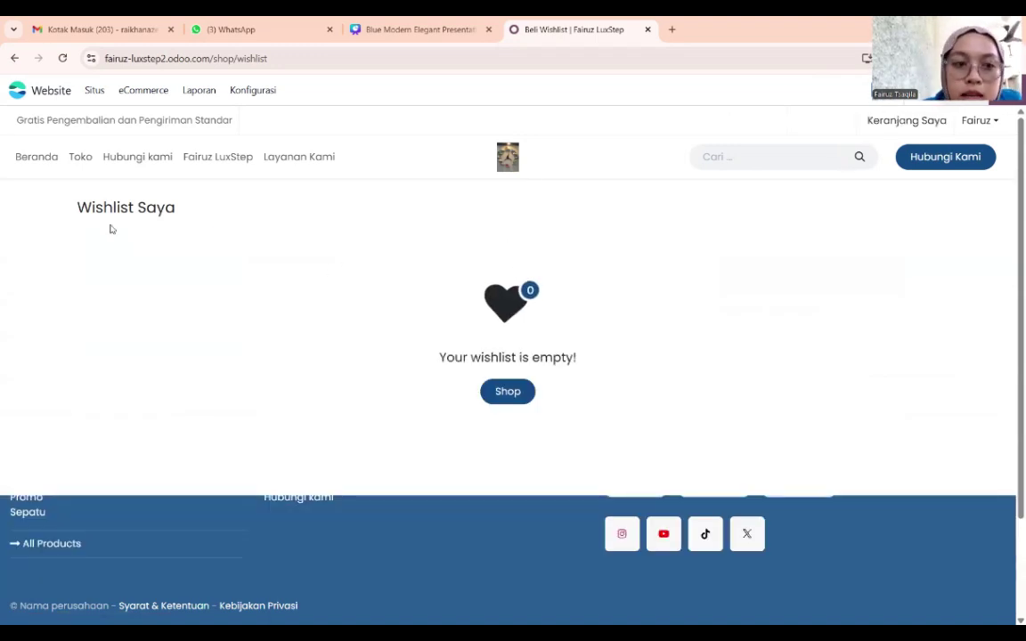
Add one Asics Gel Rocket 12 from the shop to the cart and proceed to checkout.
click(508, 392)
scroll(413, 484, down, 2)
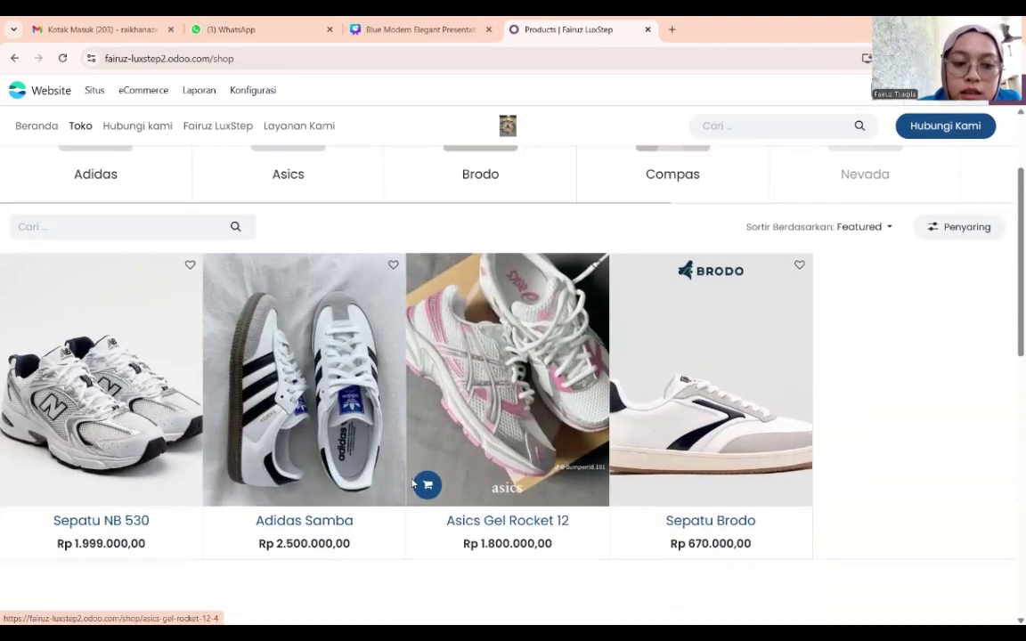
scroll(412, 484, down, 1)
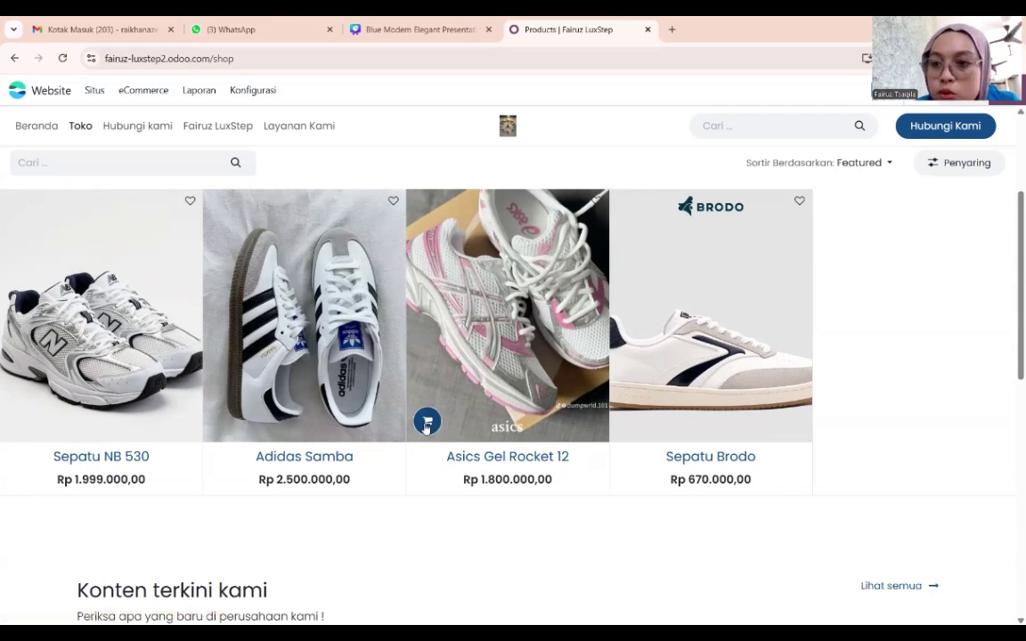
click(426, 423)
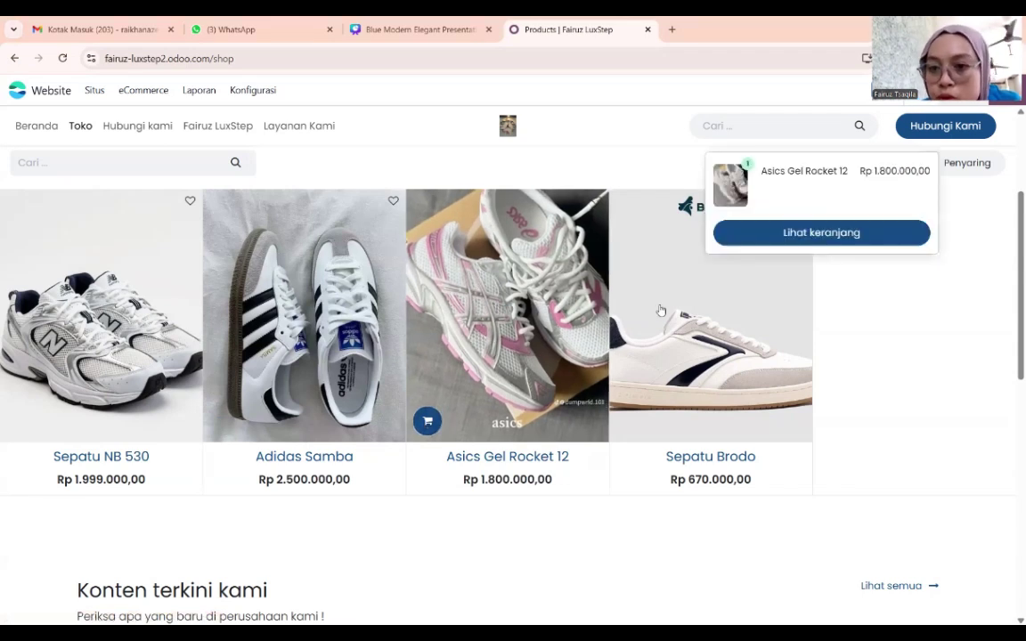
click(786, 233)
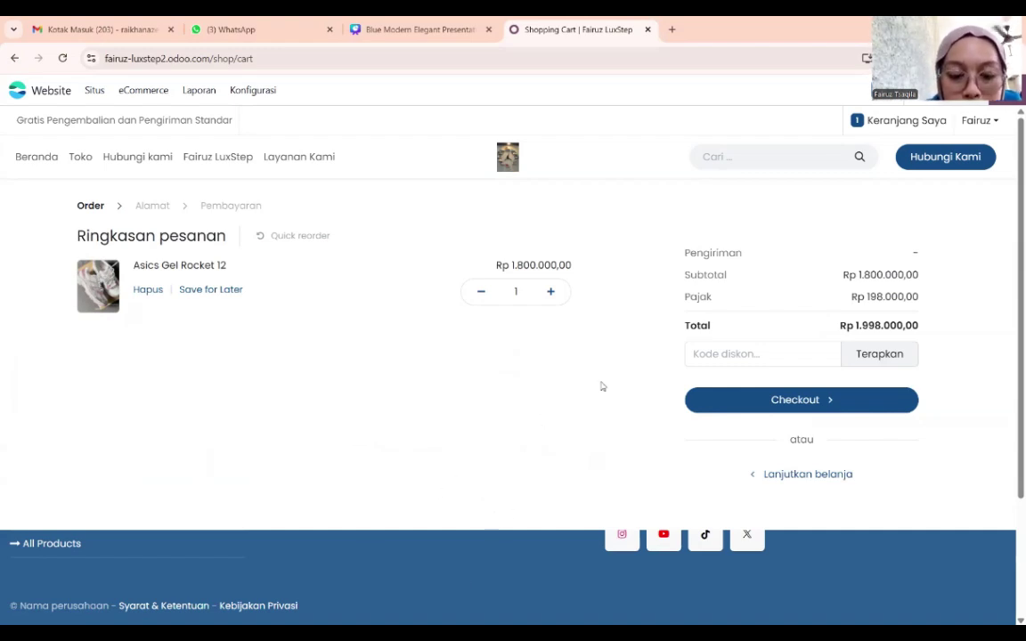
click(778, 402)
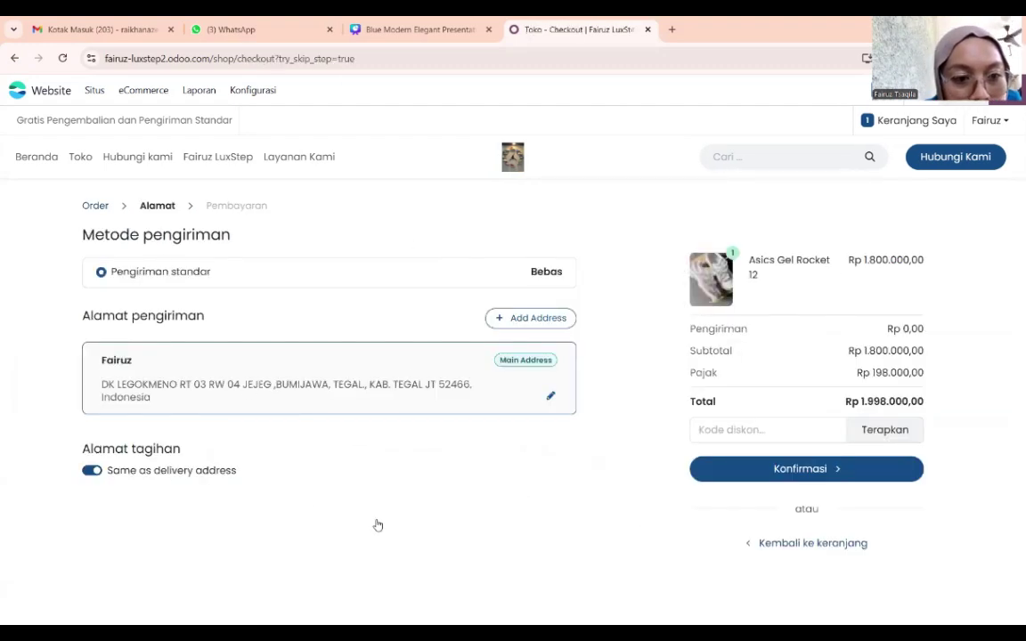
Examine the blank form for a new delivery address and leave it without adding an address.
click(523, 318)
scroll(426, 440, down, 1)
scroll(425, 440, up, 1)
scroll(425, 440, down, 1)
scroll(426, 440, up, 1)
scroll(344, 415, down, 1)
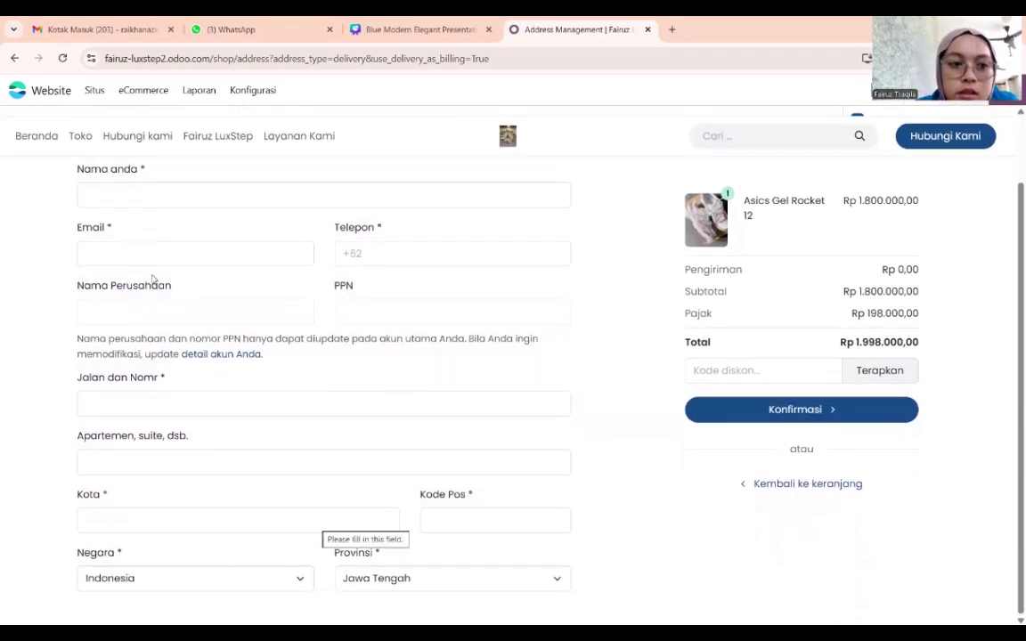
click(784, 487)
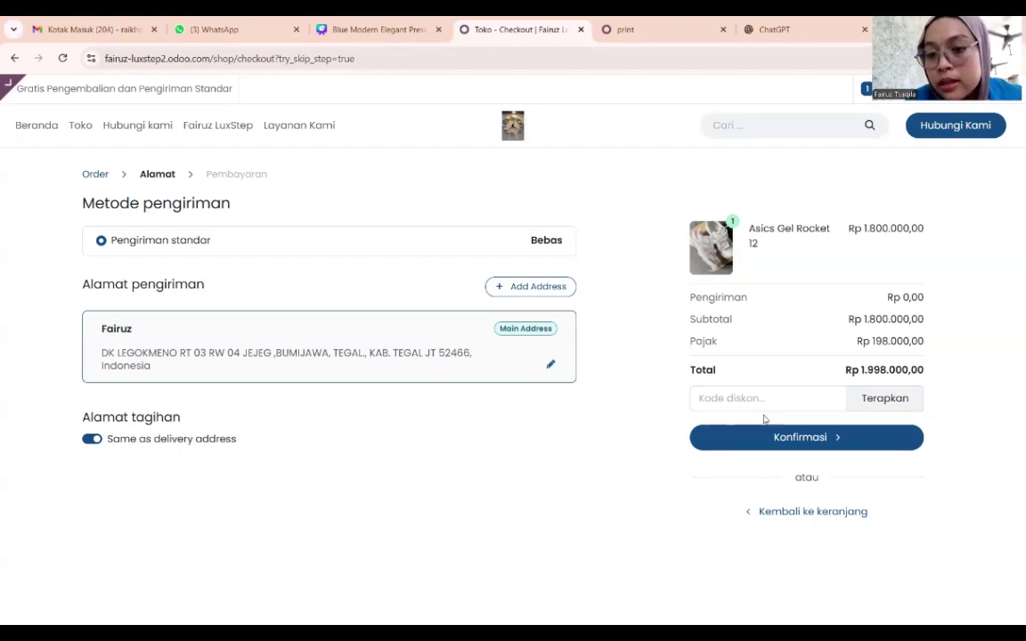
Confirm the main address with Pengiriman standar and place the order with payment by Transfer rekening.
click(812, 441)
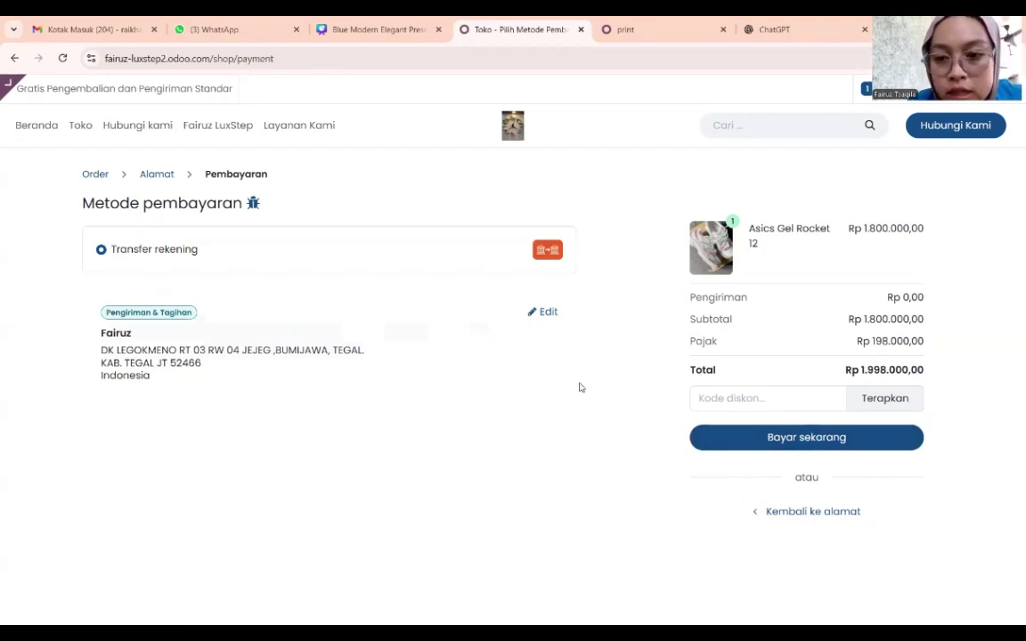
click(759, 442)
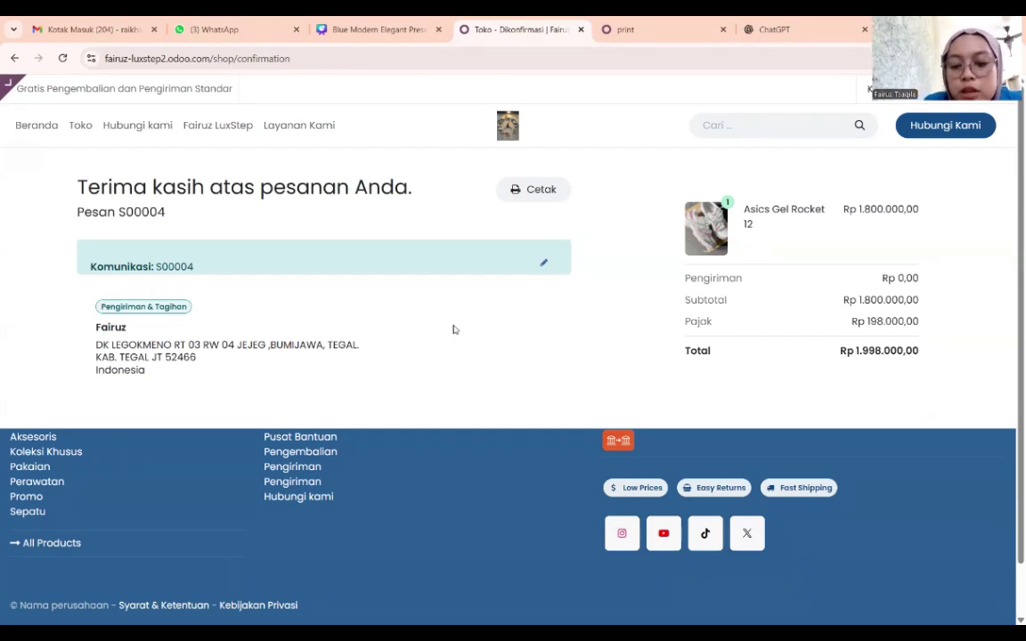
Open the printable version of the confirmed order and look through the document.
click(544, 198)
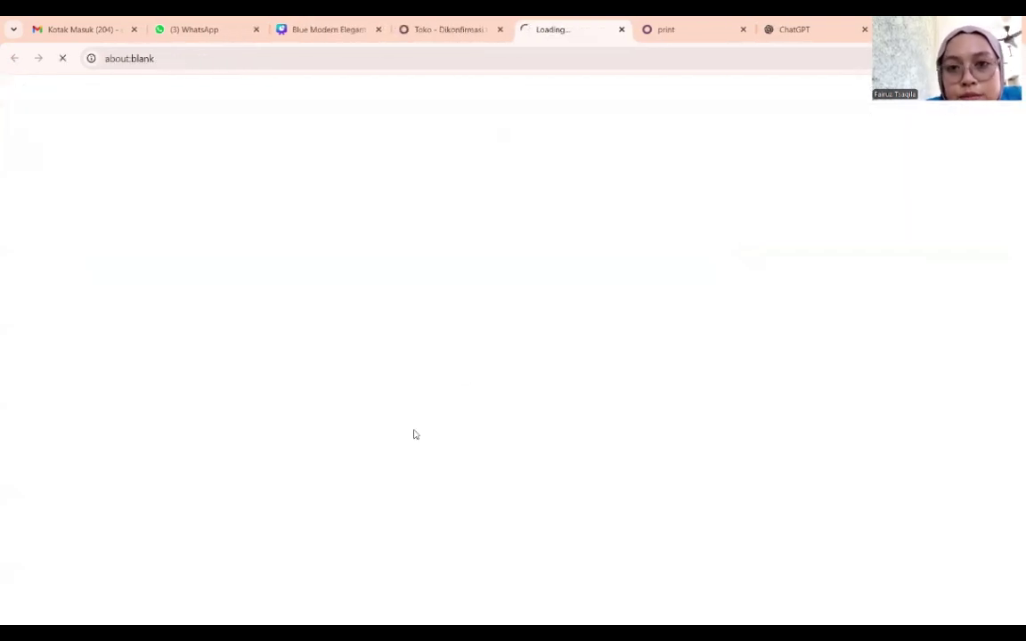
scroll(574, 401, down, 2)
scroll(573, 401, down, 1)
scroll(574, 401, up, 1)
scroll(574, 401, up, 1)
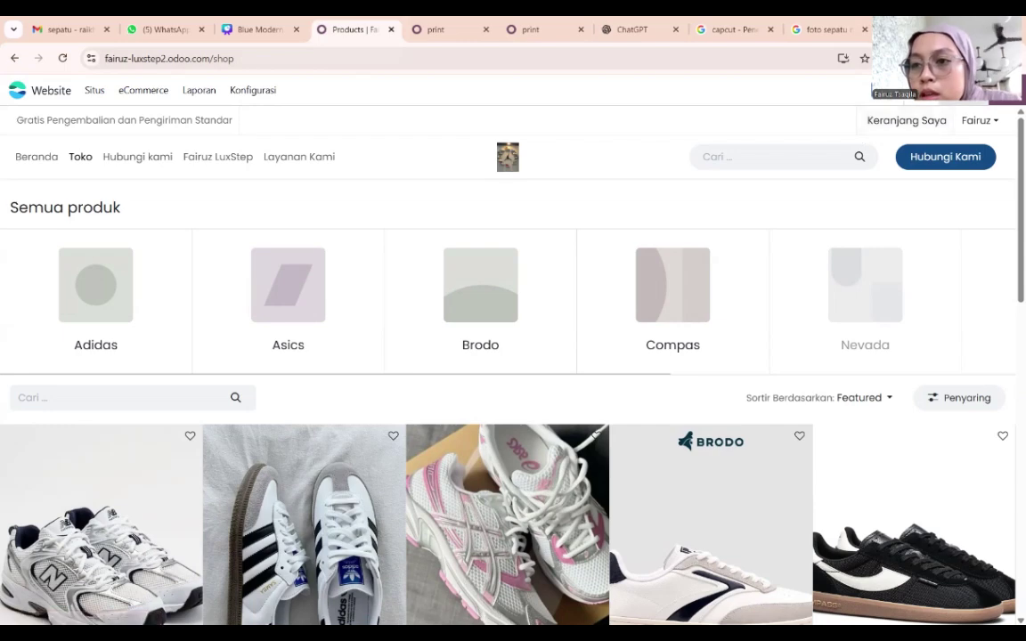
Create a new shop product and name it sepatu nevada.
click(964, 92)
click(722, 166)
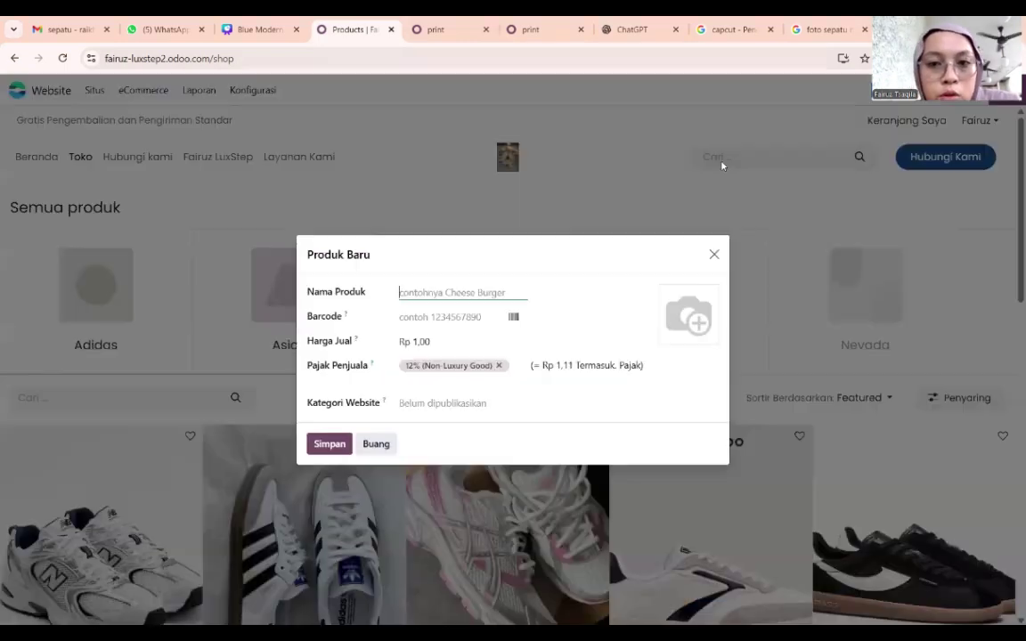
text(sepatu n)
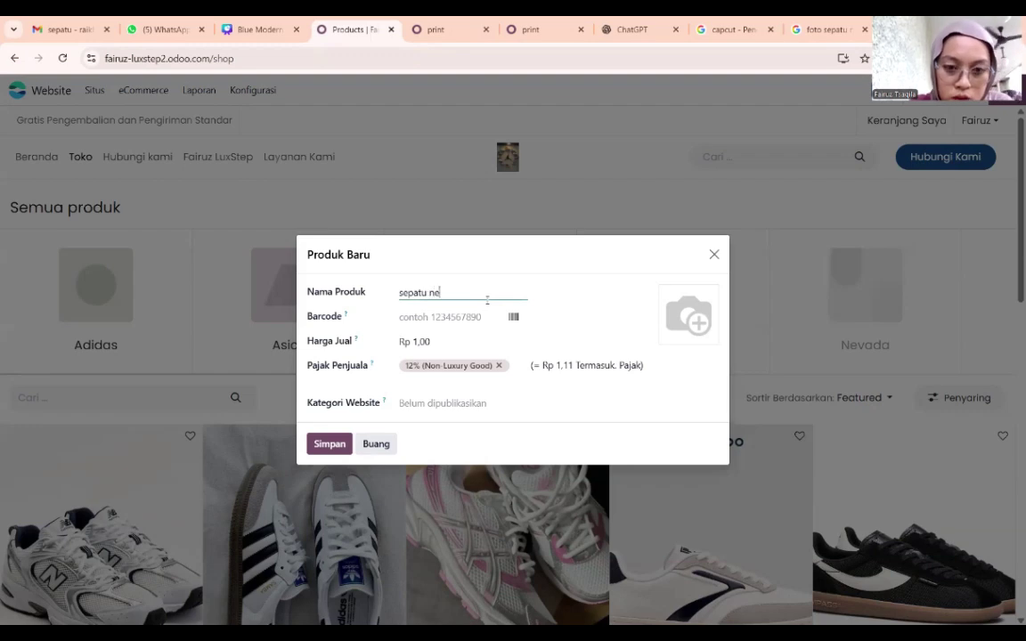
text(e)
key(BackSpace)
key(BackSpace)
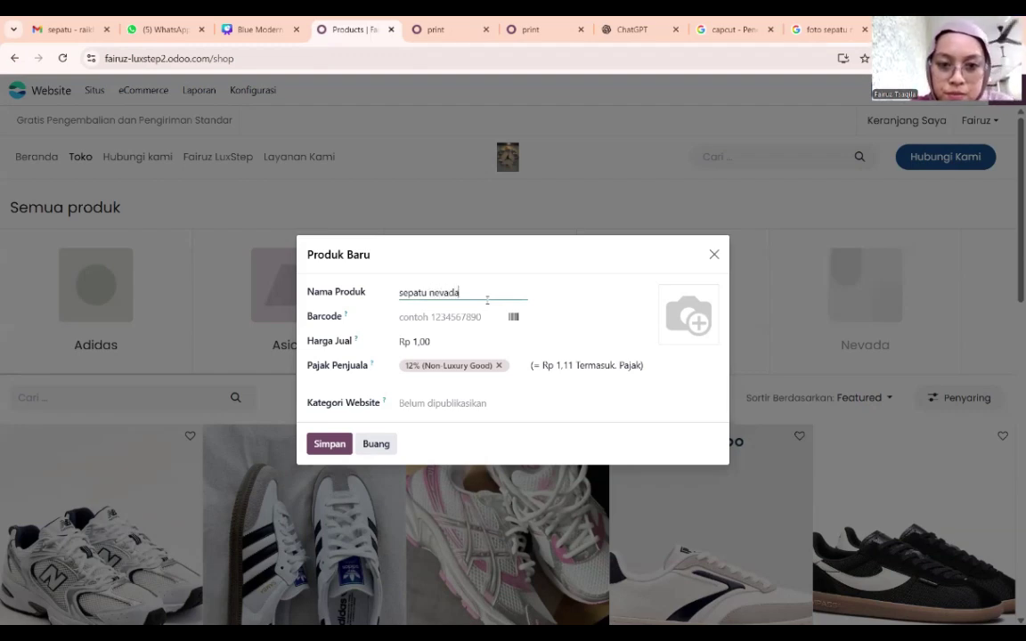
Set the new product's selling price to Rp 560.000 and its website category to Nevada.
click(430, 356)
click(435, 345)
text(5)
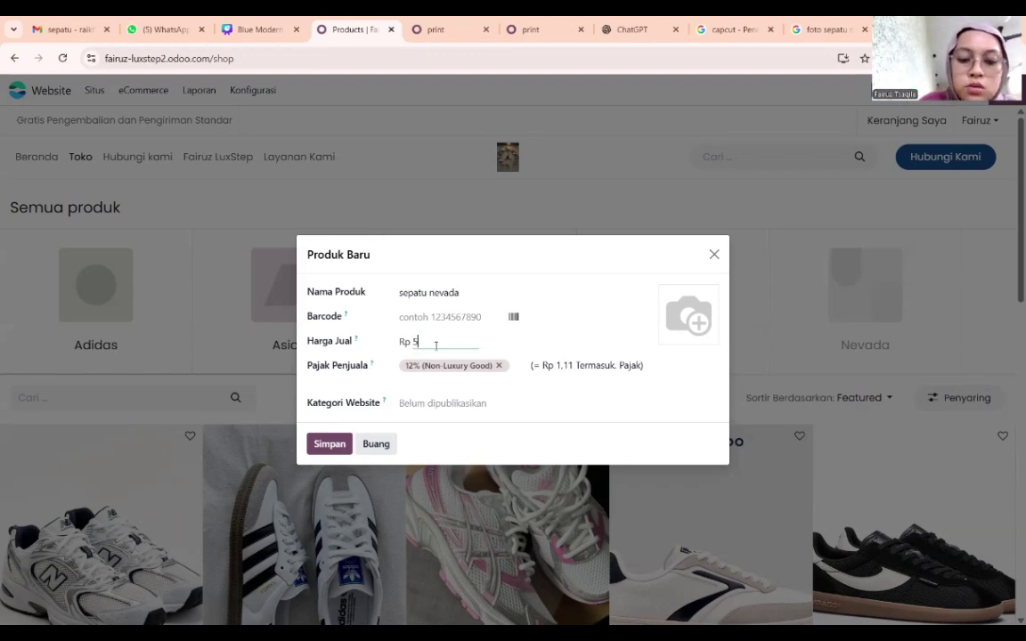
text(60.000)
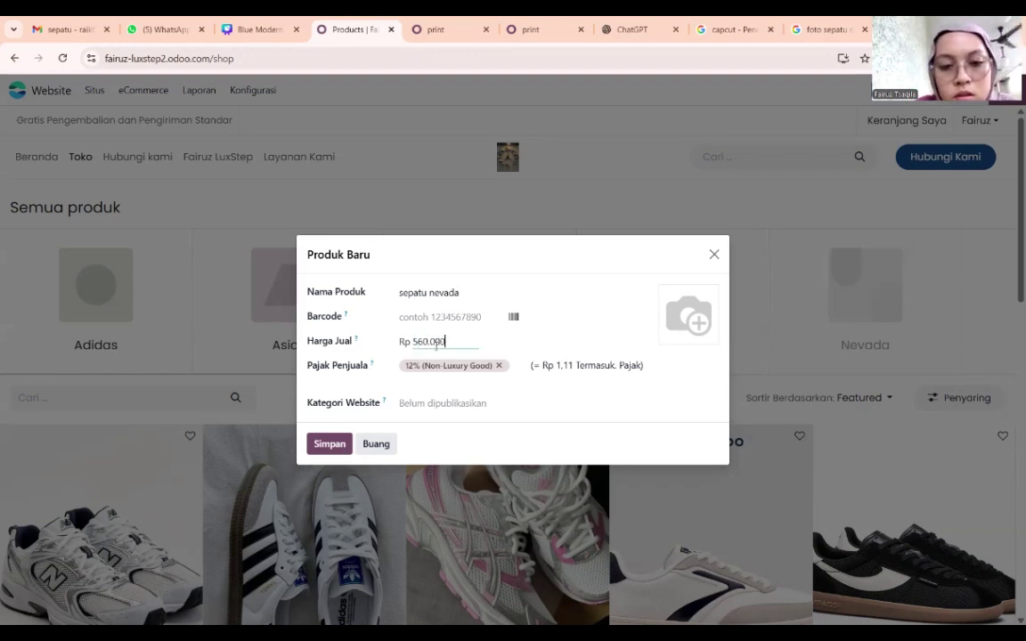
click(451, 404)
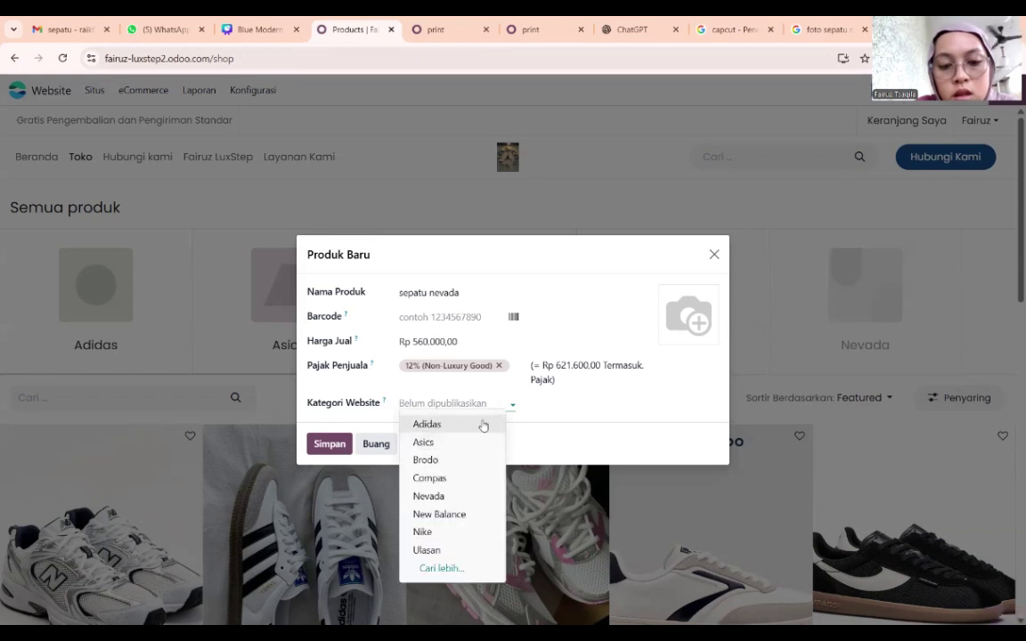
click(457, 503)
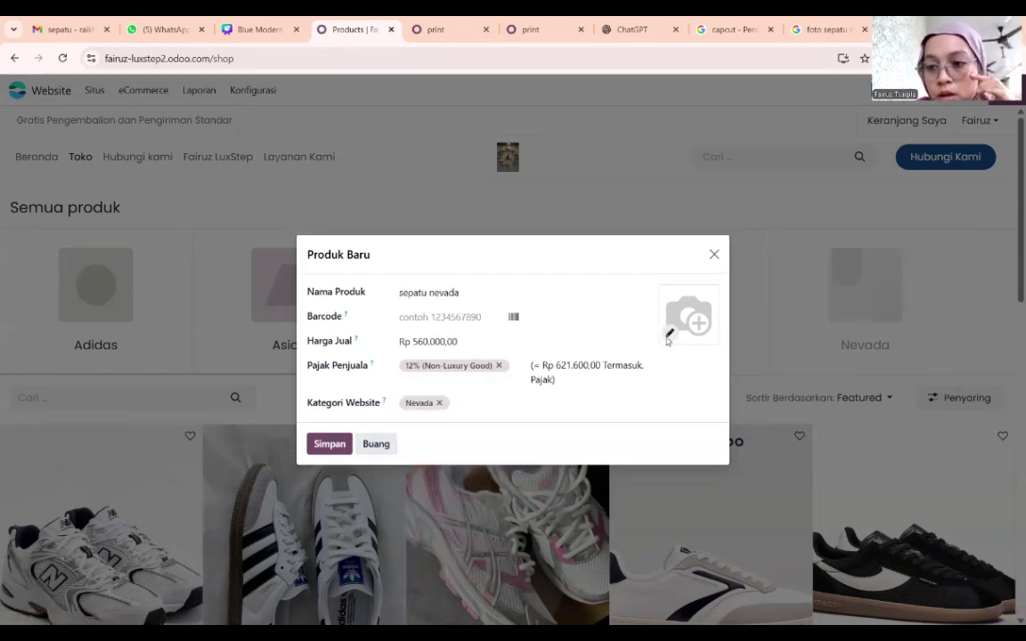
Upload the JPEG starting with 9c114ec8 from the Unduhan folder as the product image and save the product.
click(668, 335)
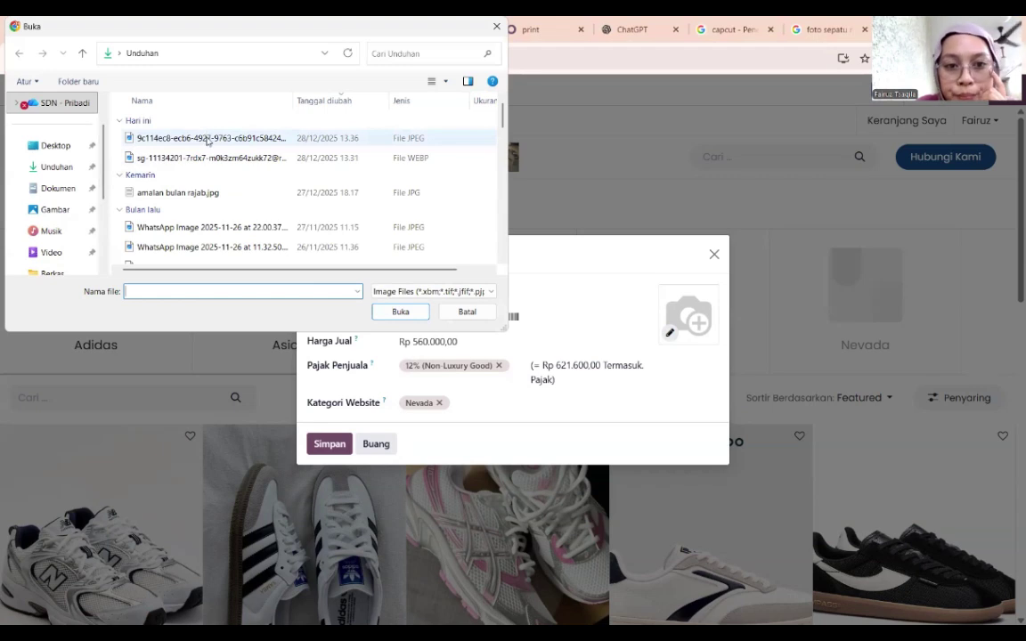
click(209, 140)
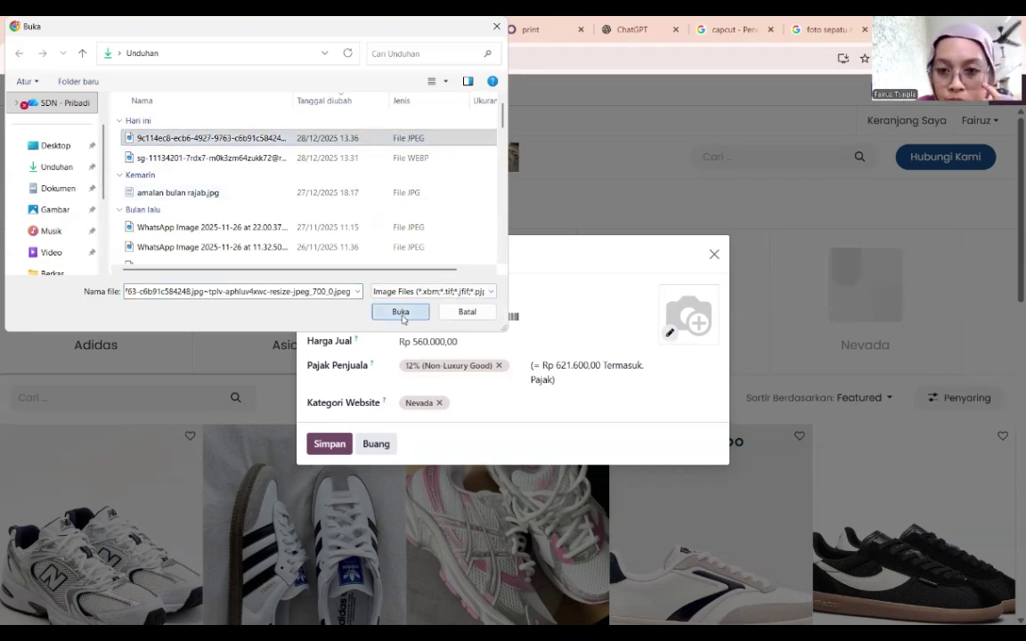
click(400, 311)
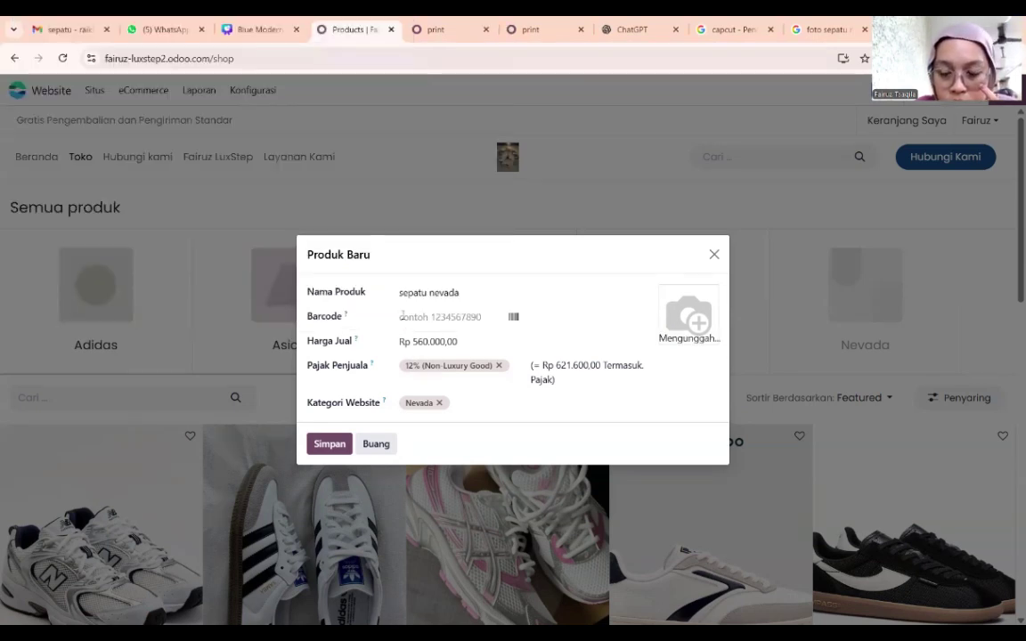
click(328, 442)
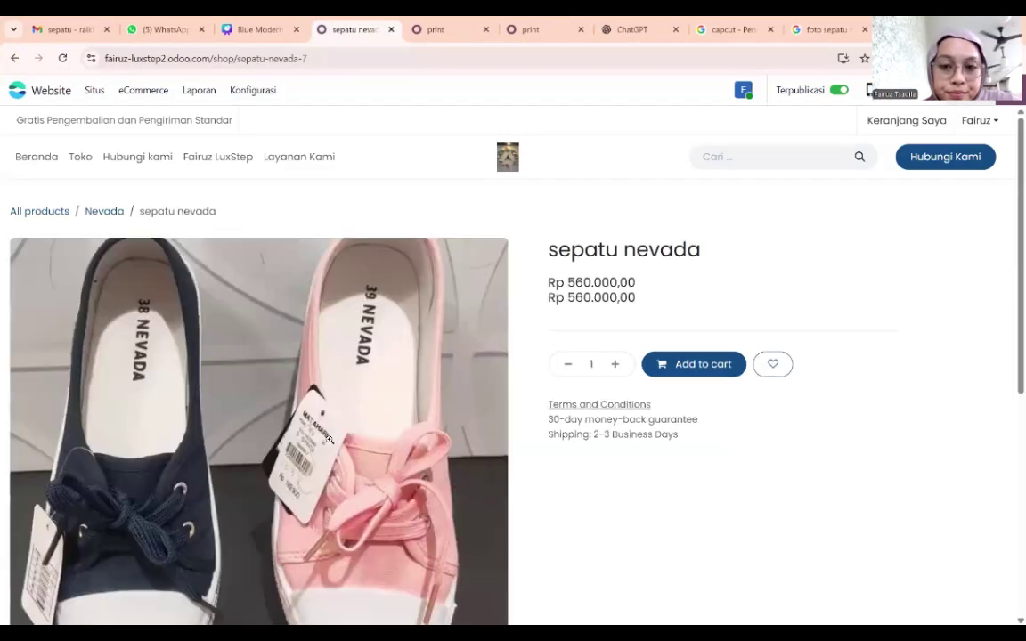
Check the layout of the new sepatu nevada product page and save it to leave the website editor.
scroll(514, 437, down, 3)
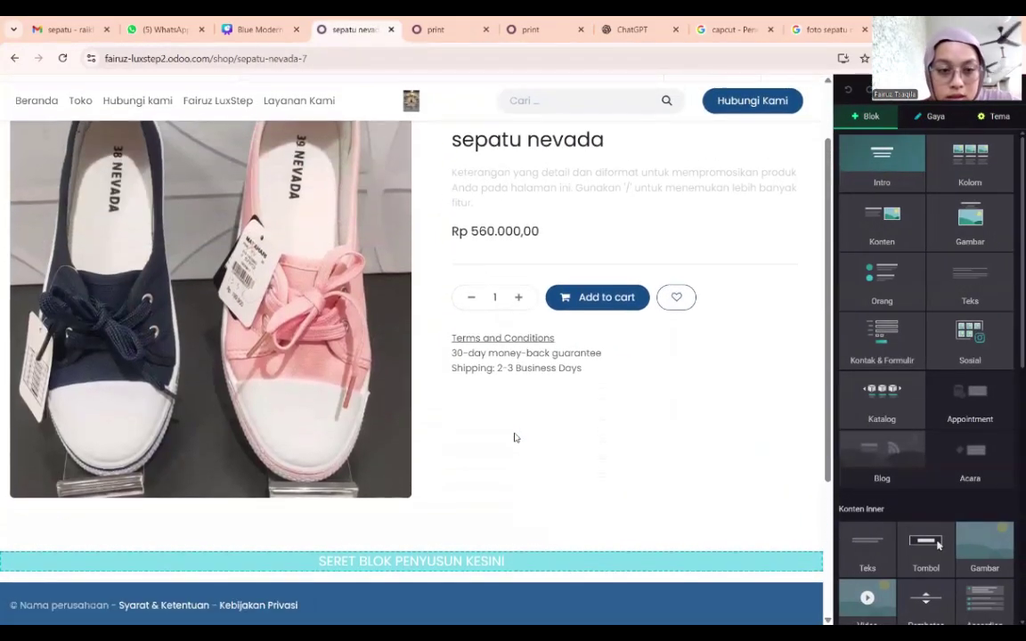
scroll(403, 234, up, 2)
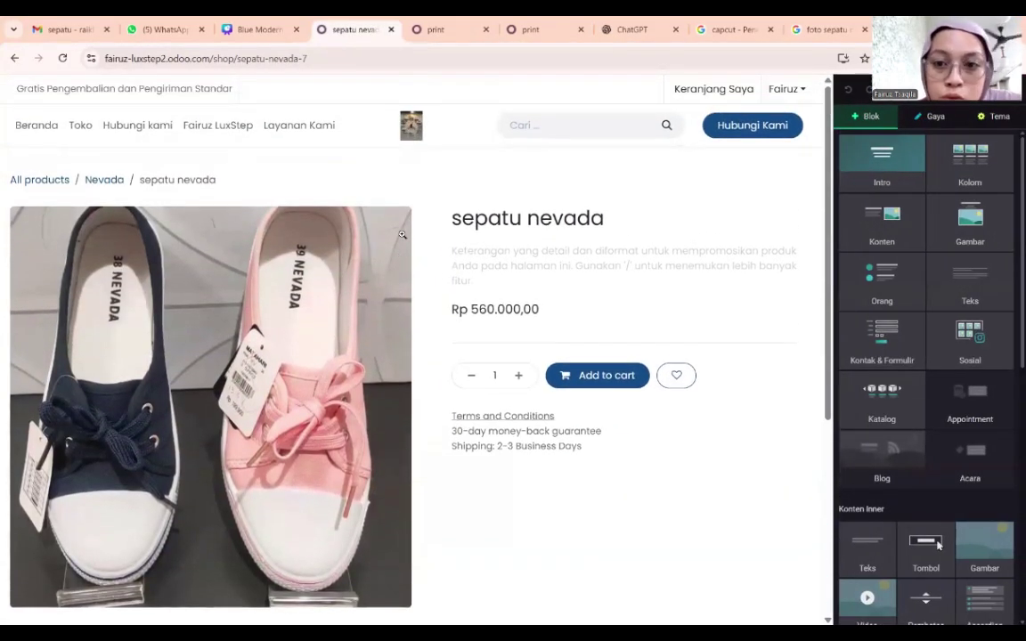
click(984, 89)
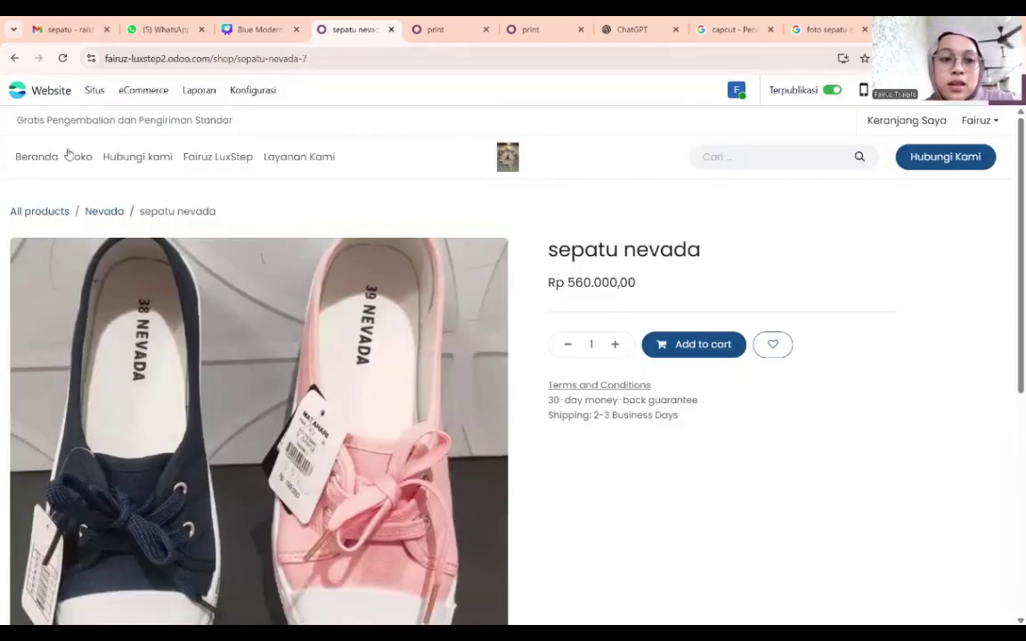
Open the shop's Nevada category and check the sepatu nevada product listing.
click(81, 158)
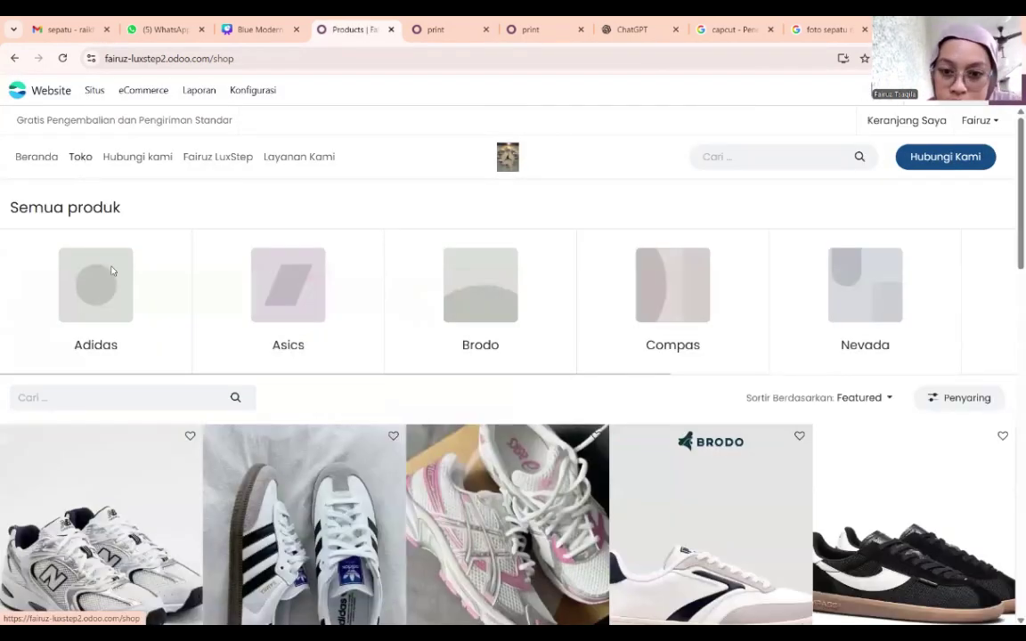
click(859, 287)
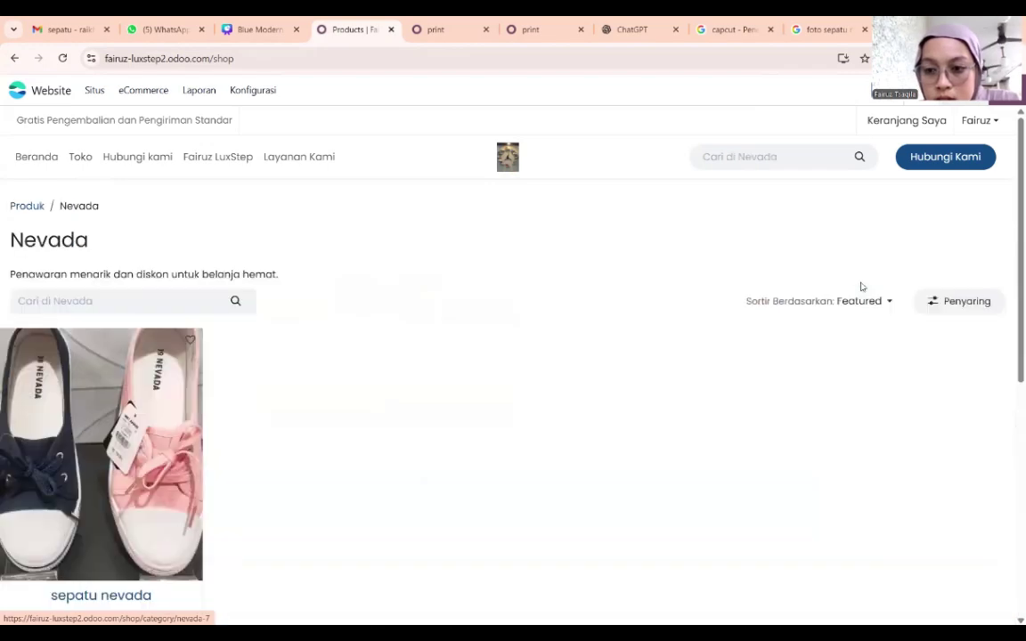
scroll(296, 509, down, 1)
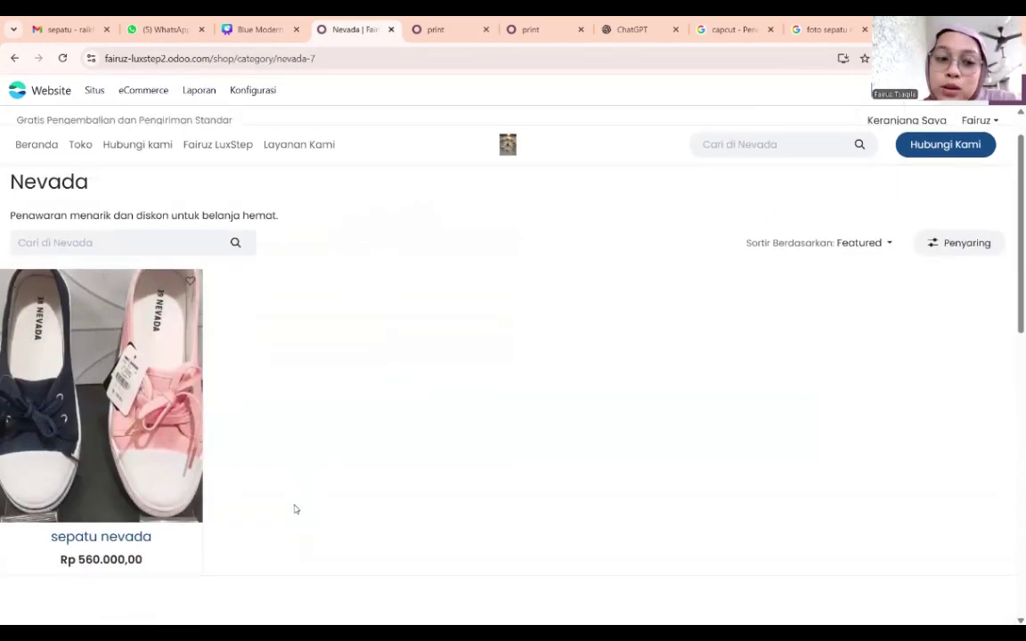
click(40, 404)
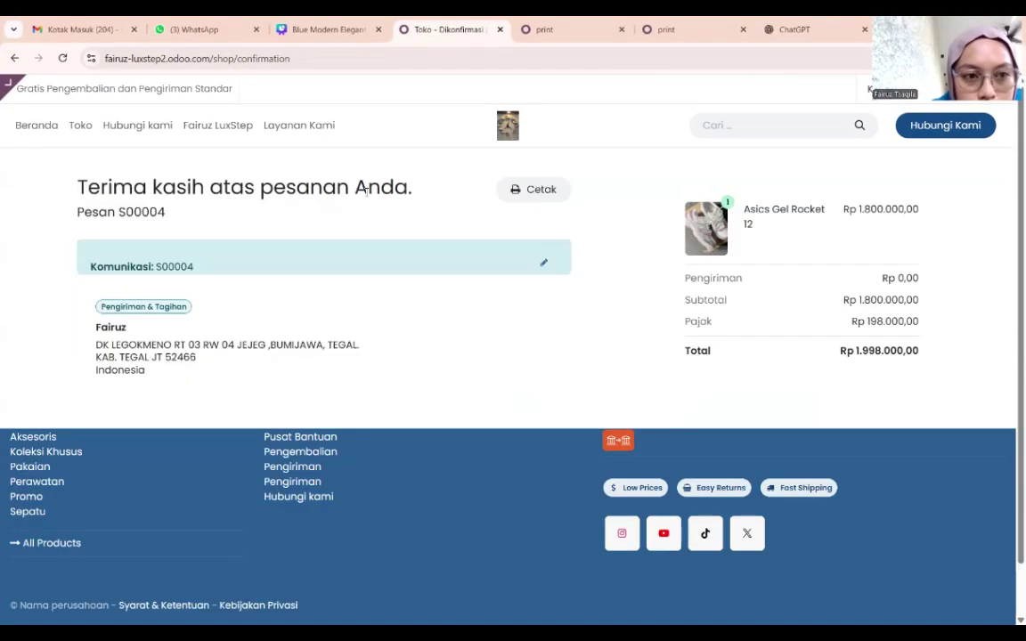
Submit a contact form enquiry with the subject "sepatu" and the question "apakah produk sepatu nb masih ready?".
click(148, 130)
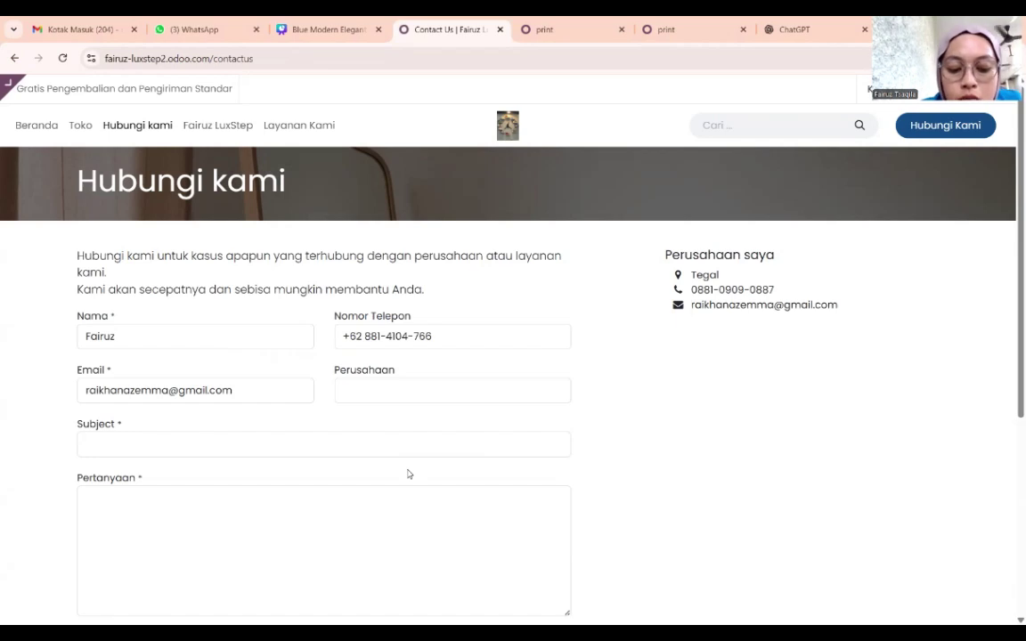
scroll(392, 430, down, 2)
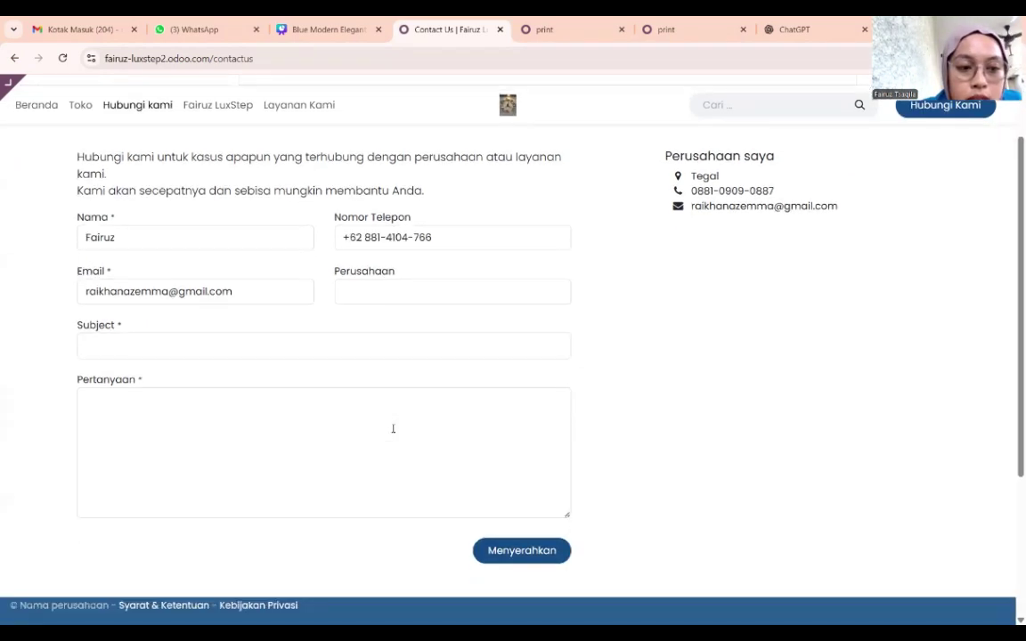
click(381, 341)
text(sepatu)
click(337, 431)
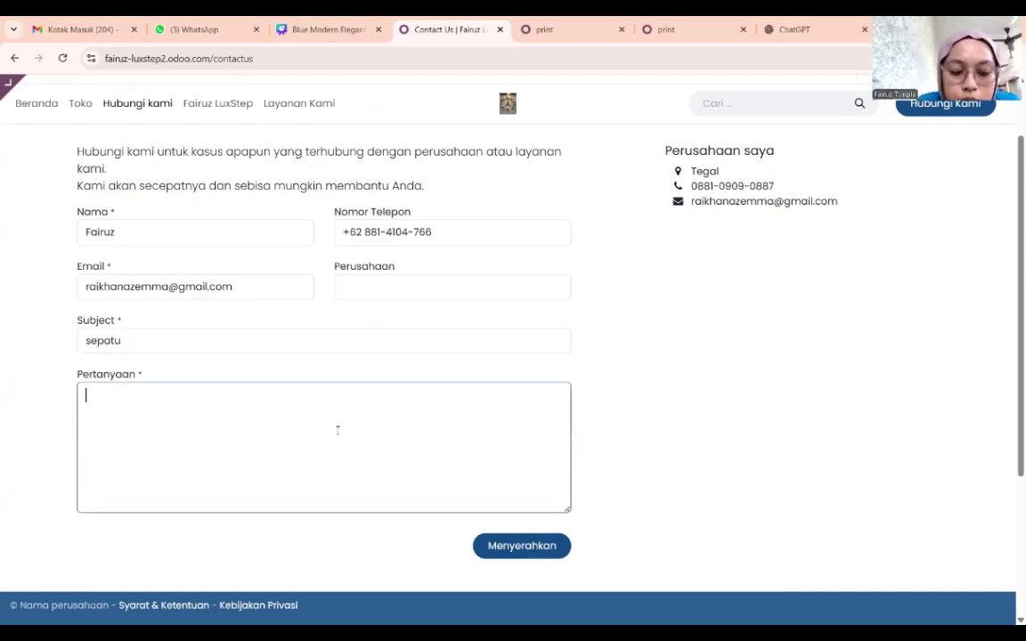
text(apakah produk)
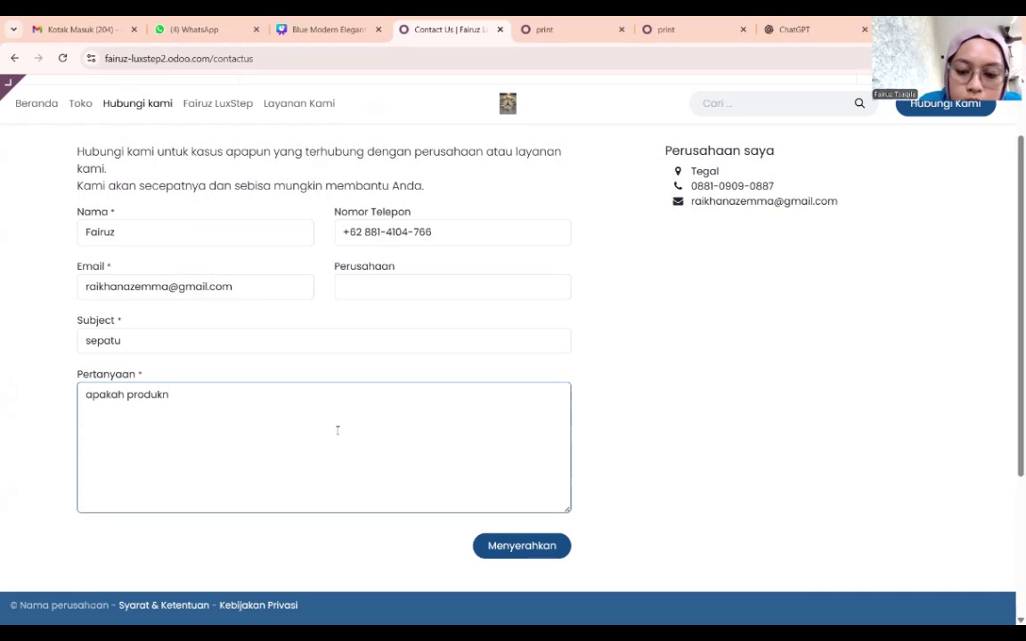
text( sepatu nb masih read)
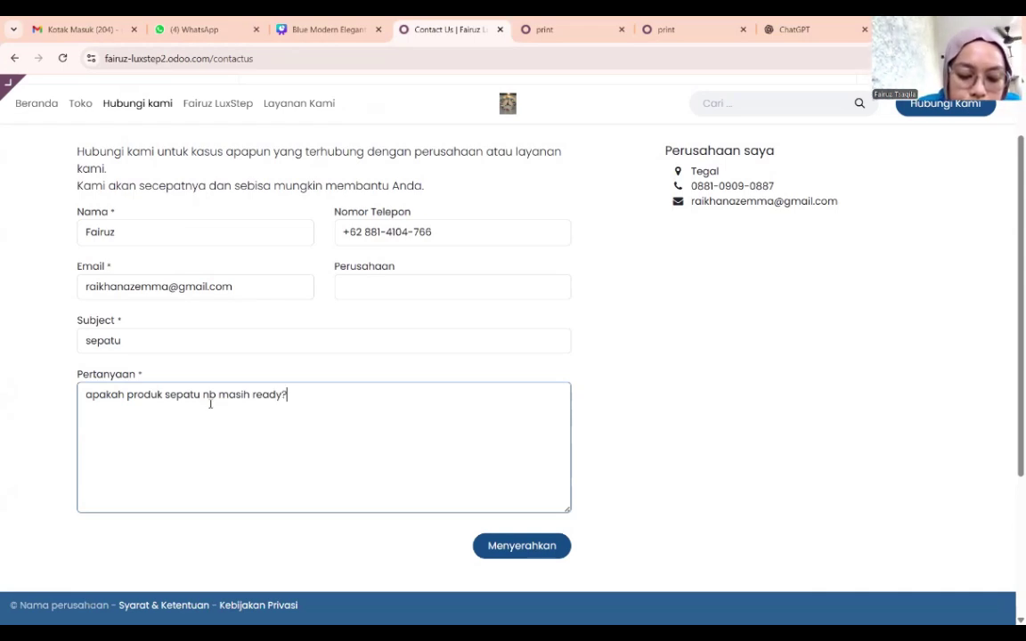
click(505, 552)
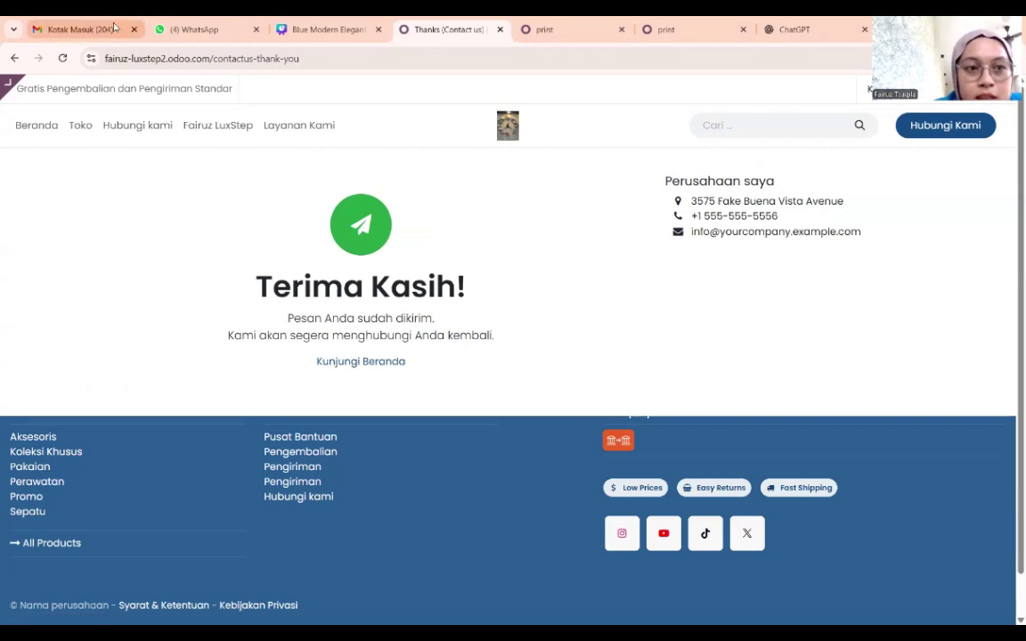
Switch to Gmail and open the newest form submission email with the subject sepatu.
mouse_move(94, 29)
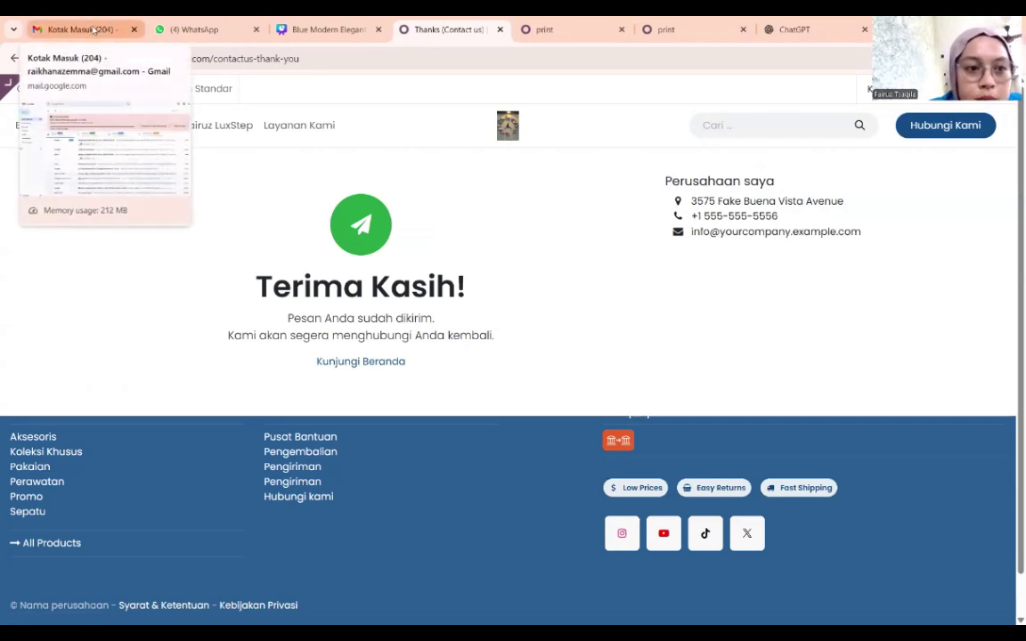
click(93, 30)
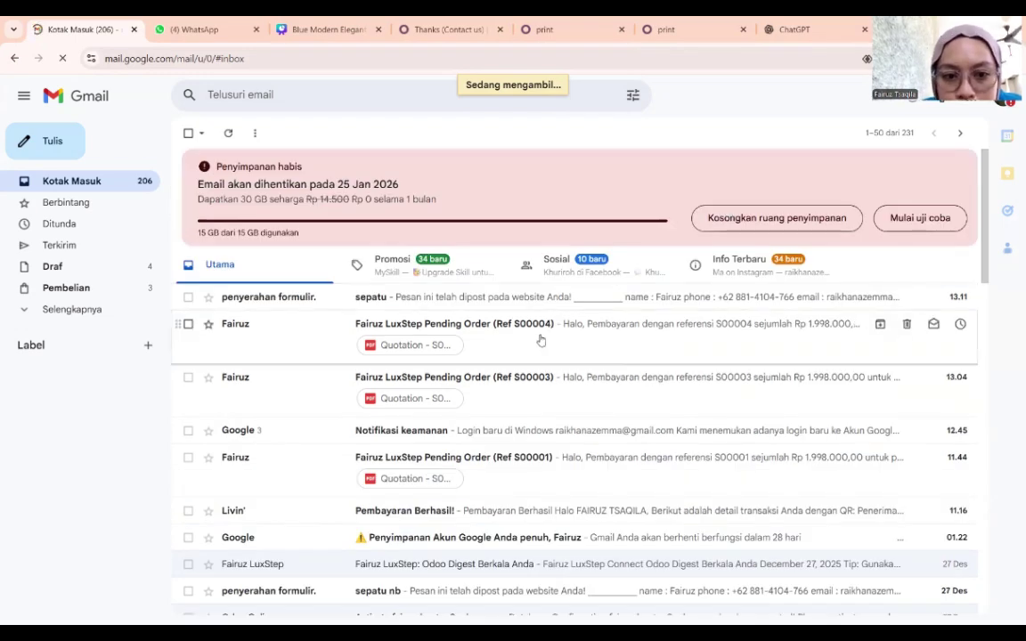
click(514, 301)
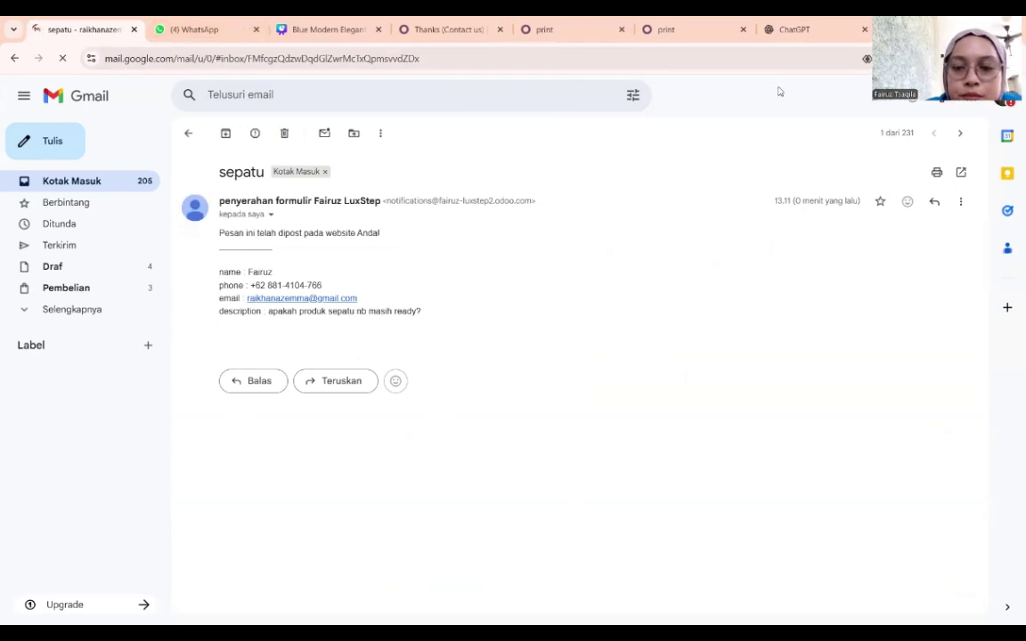
Switch back to the store website, go to its home page and look through the Fairuz LuxStep page.
click(448, 31)
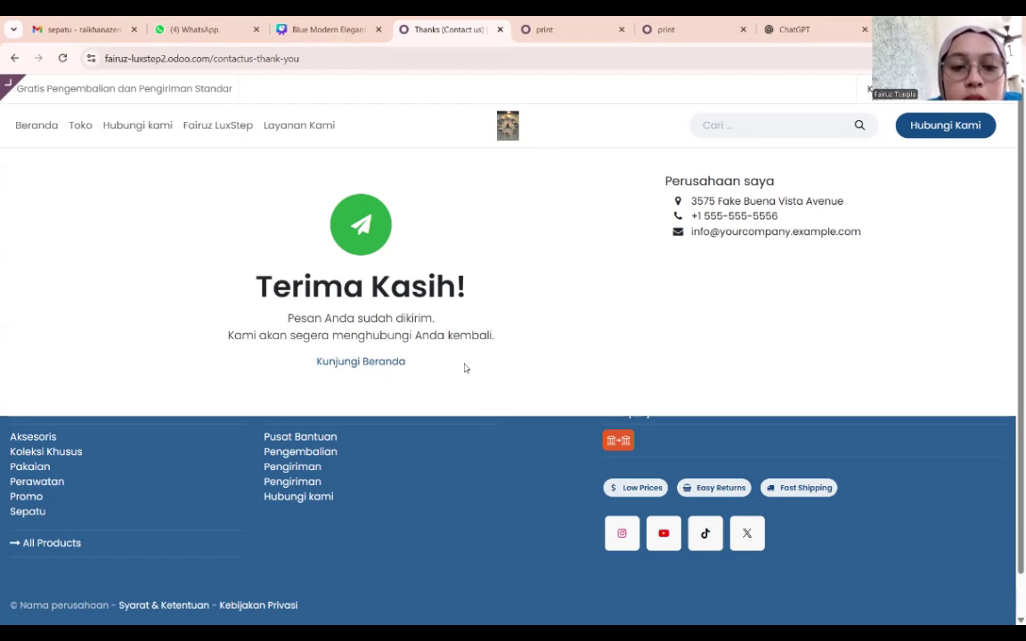
click(346, 365)
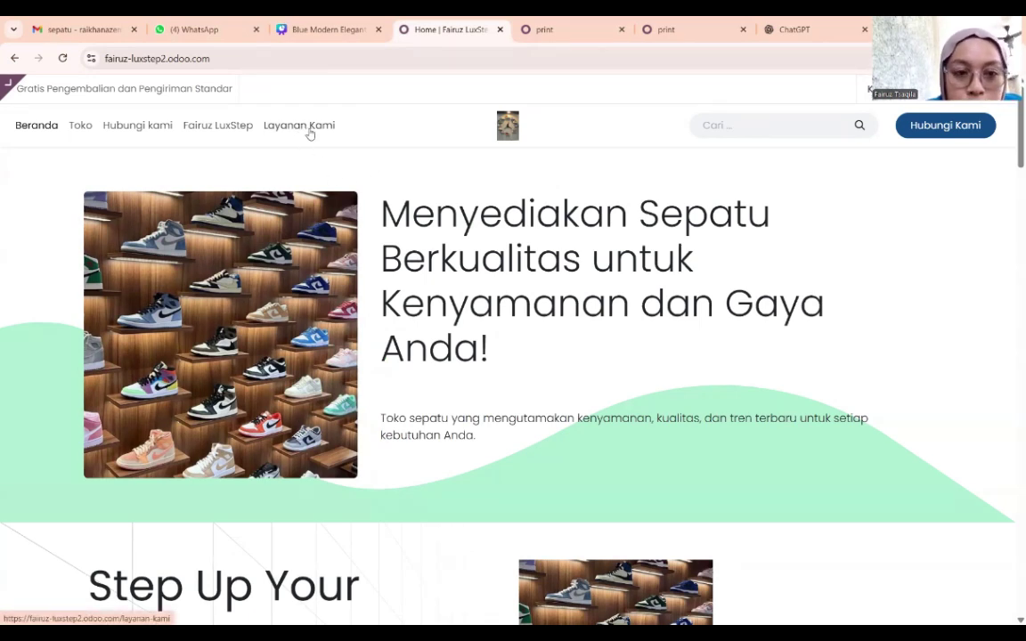
click(227, 130)
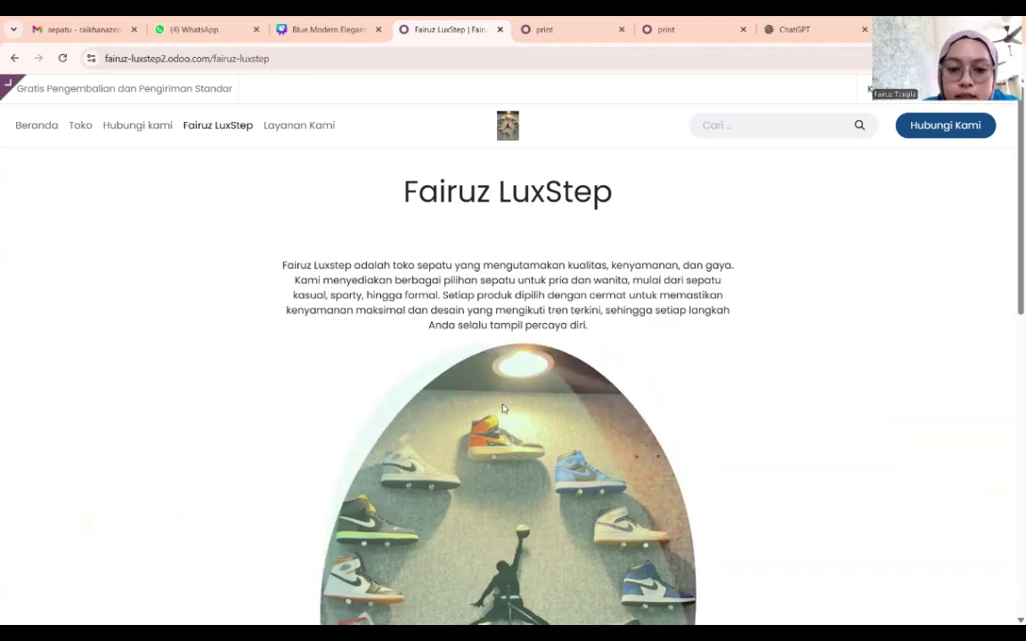
scroll(503, 408, down, 1)
scroll(504, 408, down, 5)
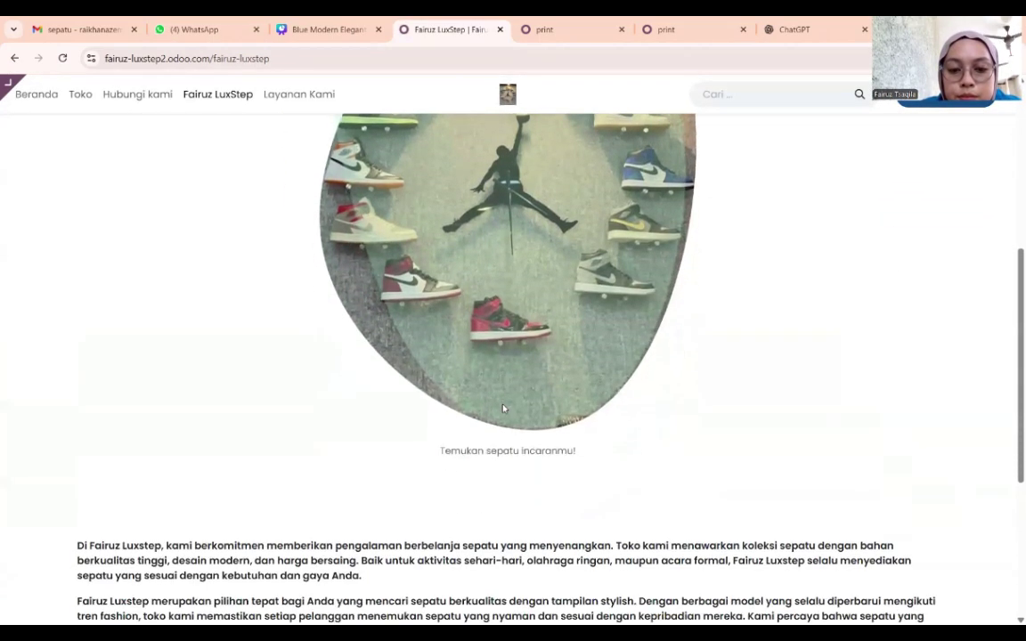
scroll(503, 408, up, 5)
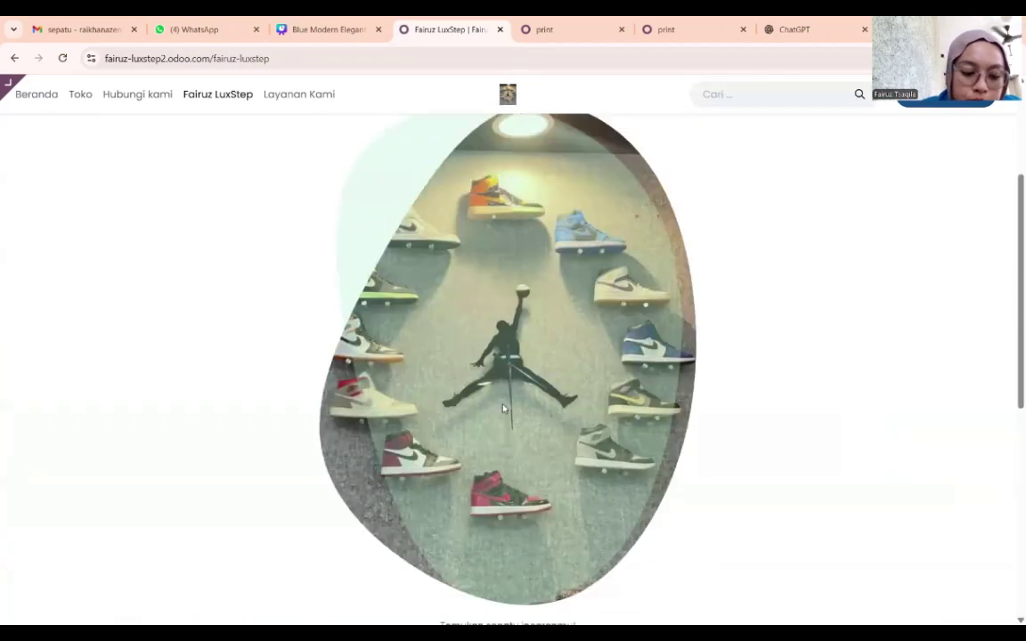